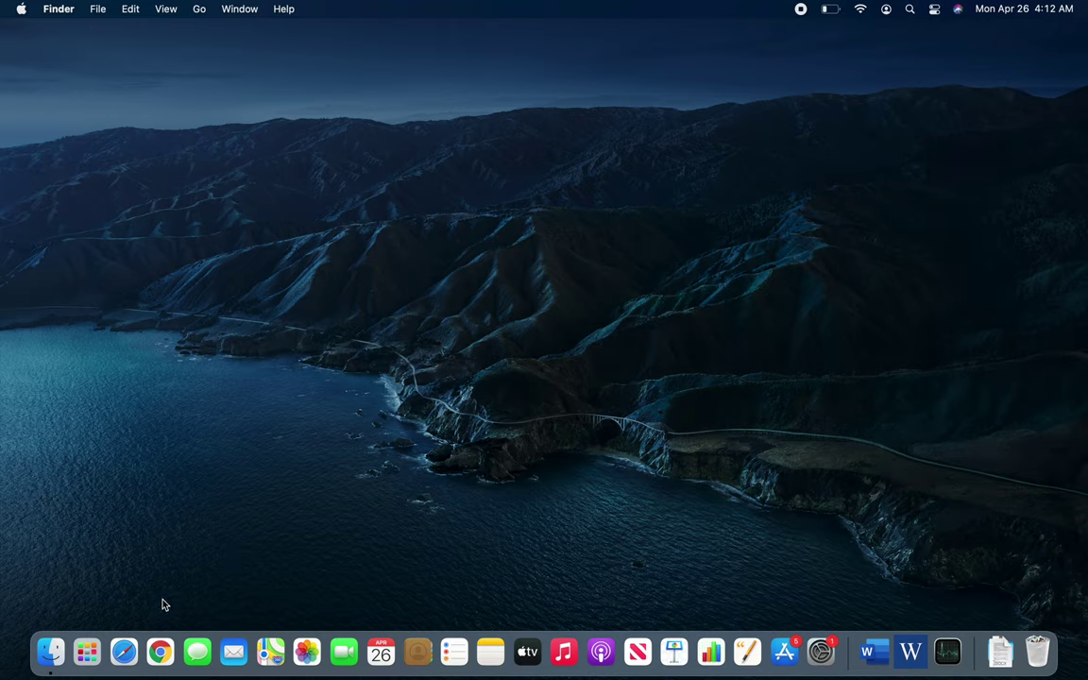
Step: Launch Safari from its Dock icon
click(124, 652)
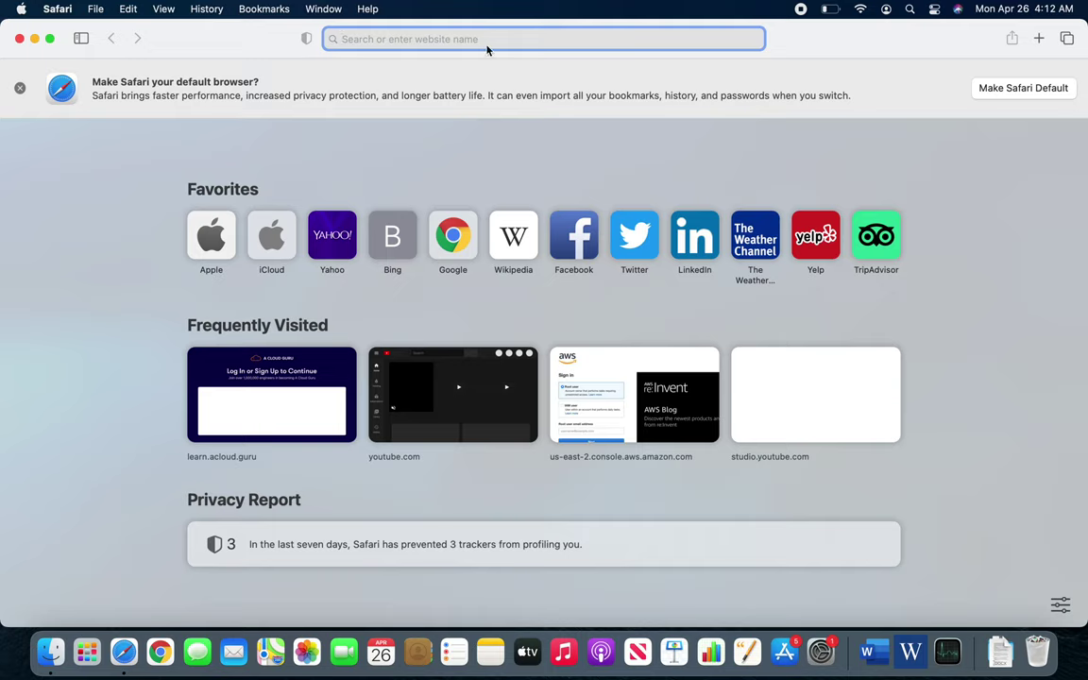
Step: Take focus out of the address bar and show the bookmarks sidebar
click(307, 39)
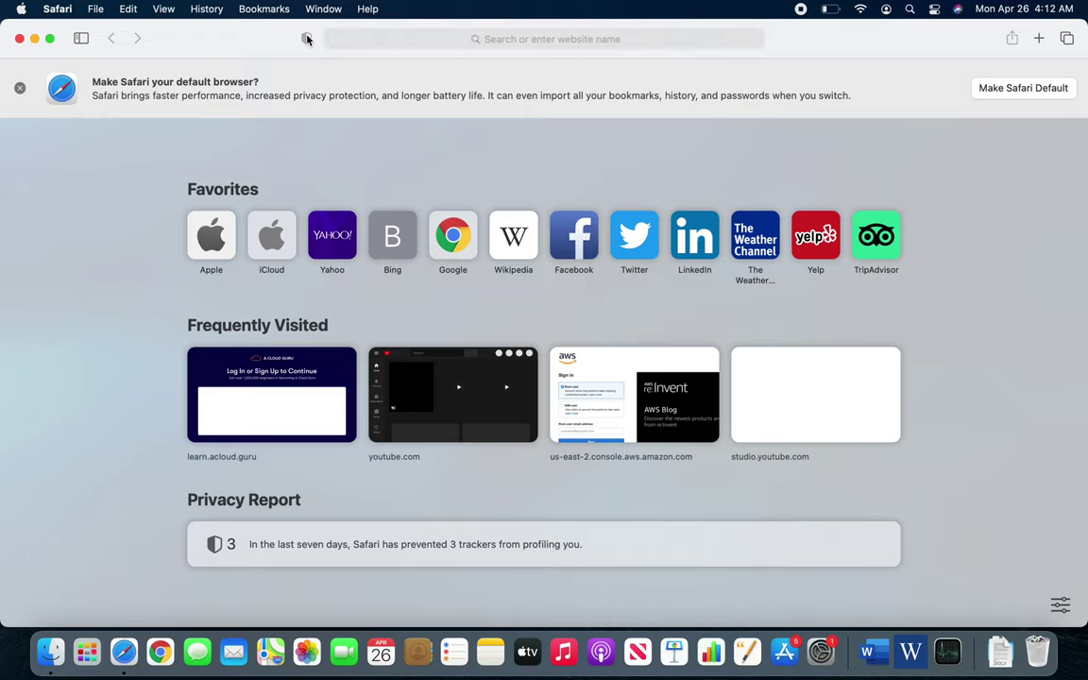
click(81, 39)
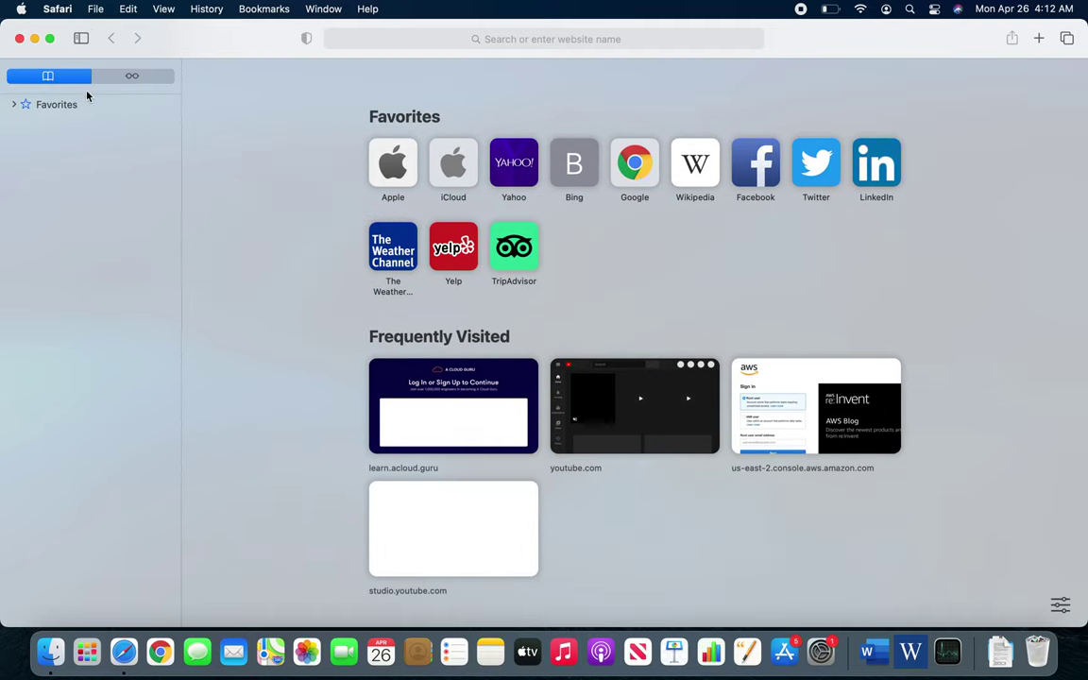
Step: Expand and collapse the Favorites folder, then switch the sidebar to Reading List and back to Bookmarks
click(13, 105)
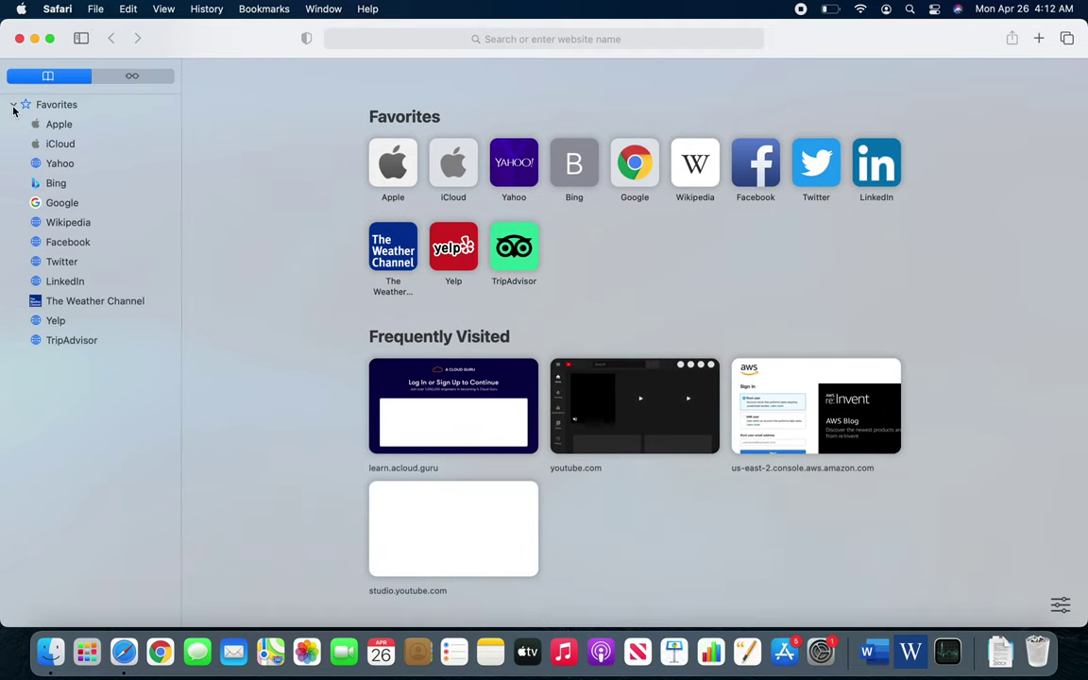
click(13, 106)
click(125, 78)
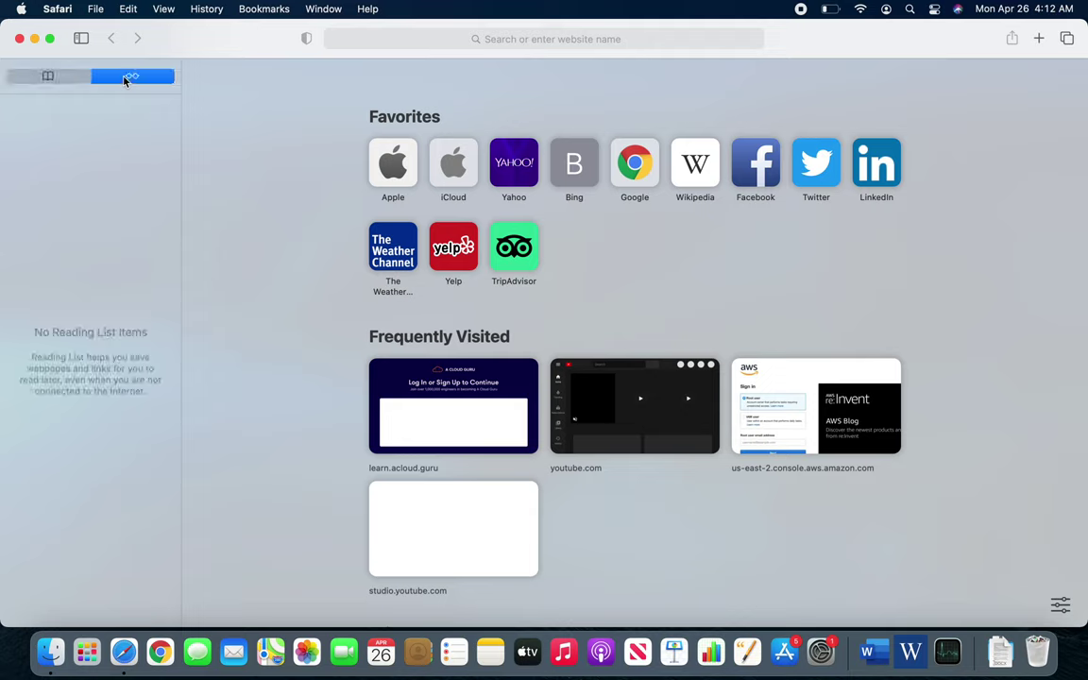
click(49, 75)
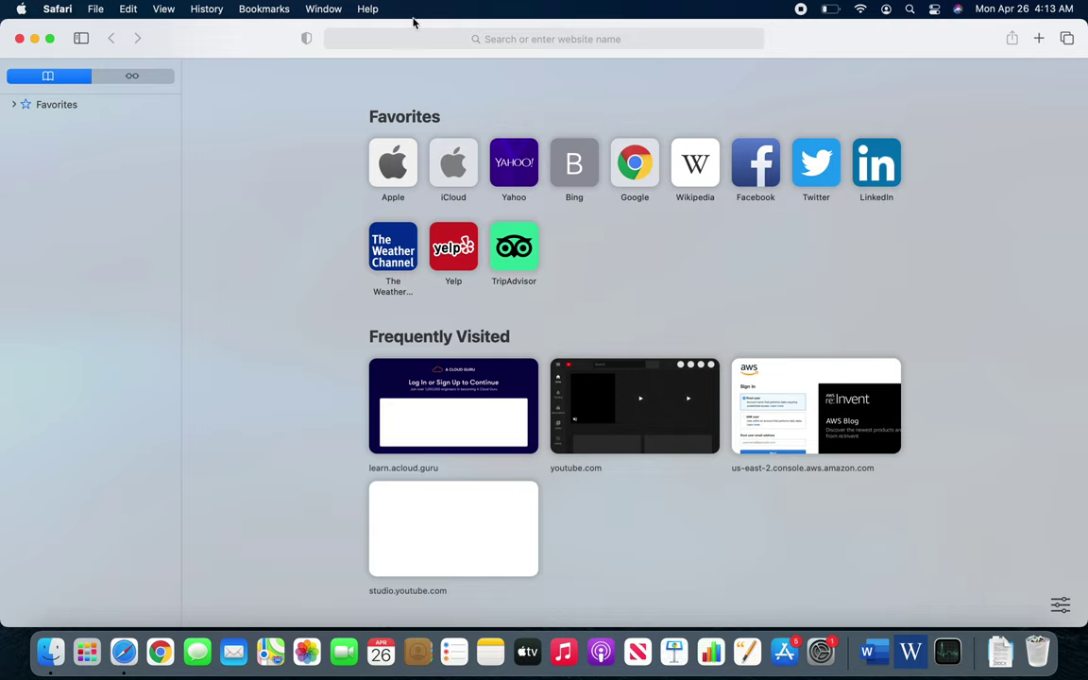
Step: Glance at the File and Bookmarks menus, then open a new tab and close the original Start Page tab
click(97, 10)
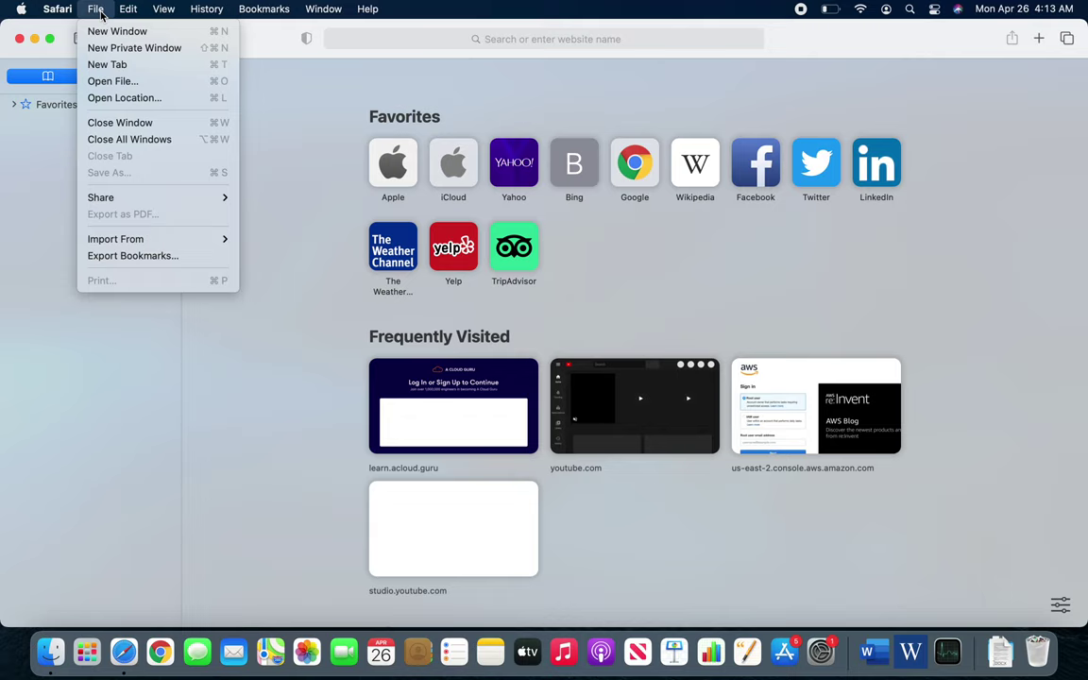
click(248, 19)
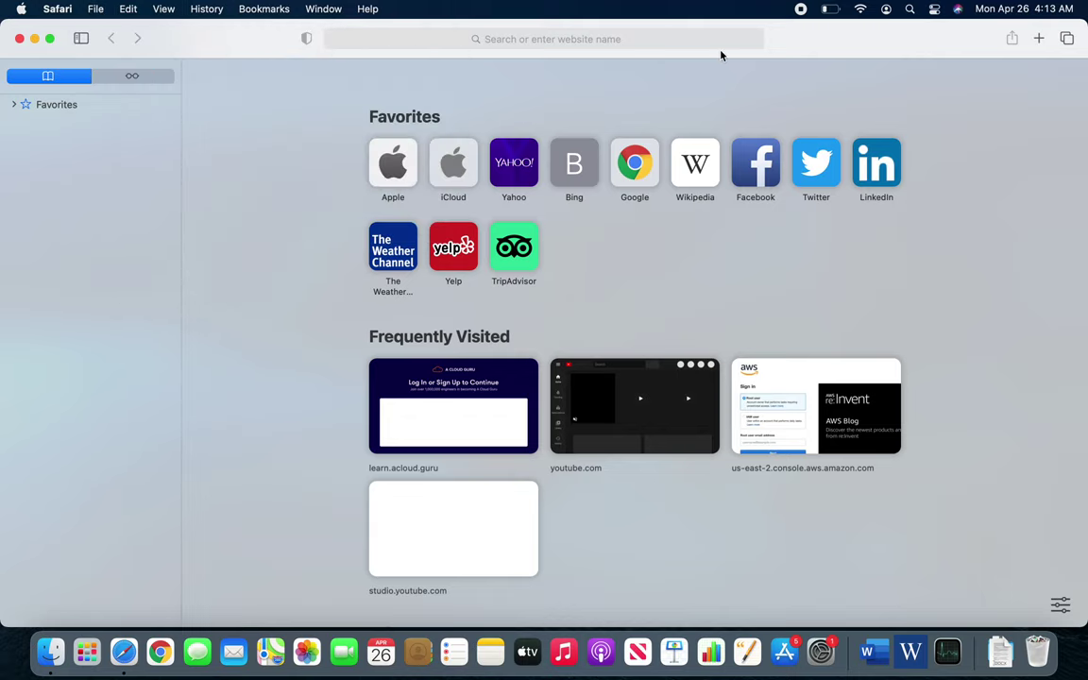
click(1039, 38)
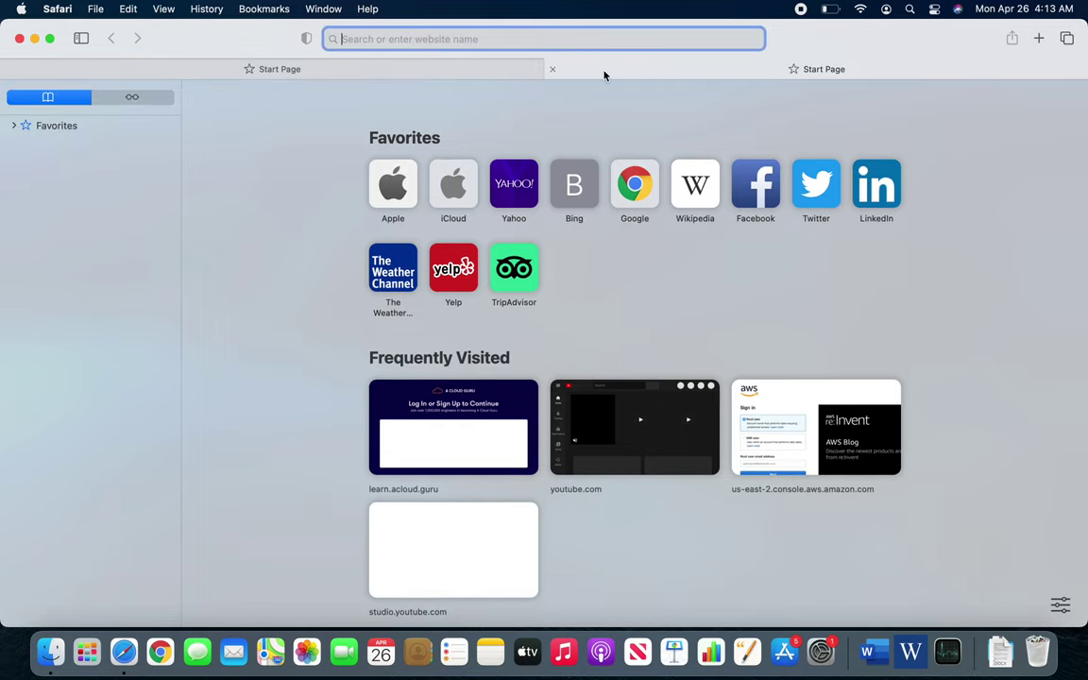
click(554, 71)
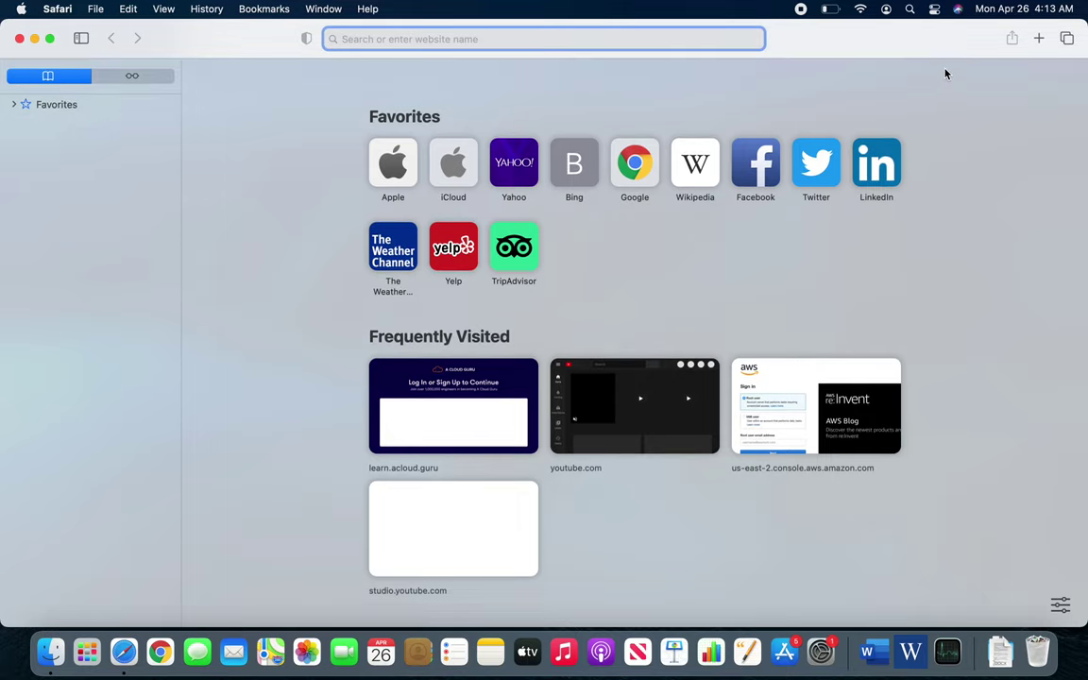
Step: Use Tab Overview to add two more Start Page tabs, then close the third one
click(1065, 39)
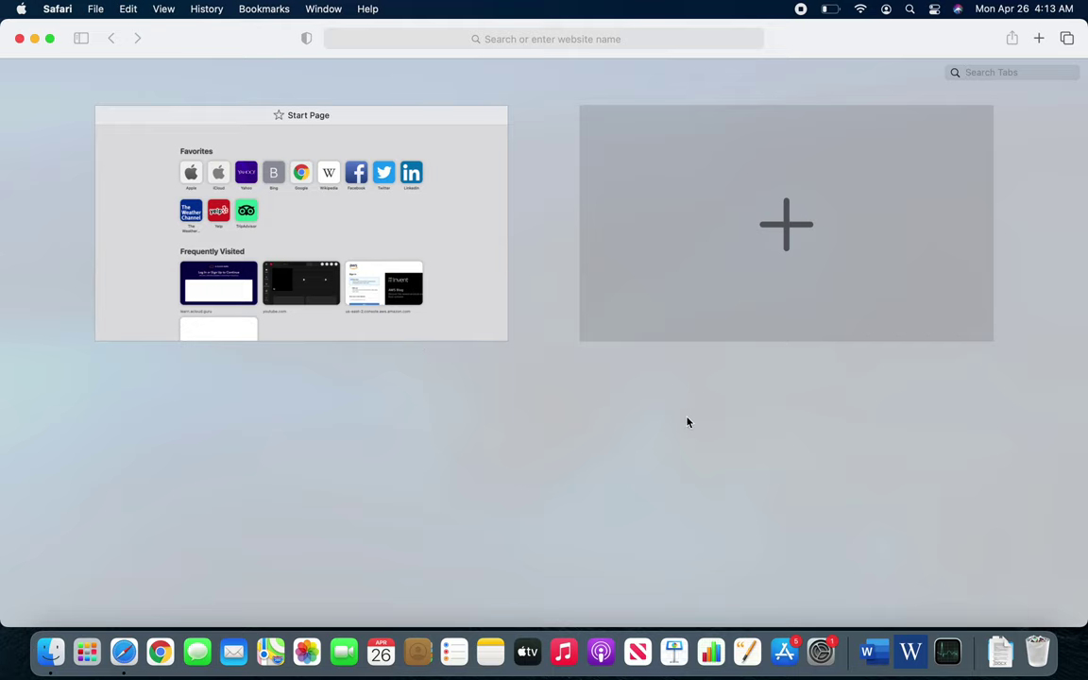
click(806, 263)
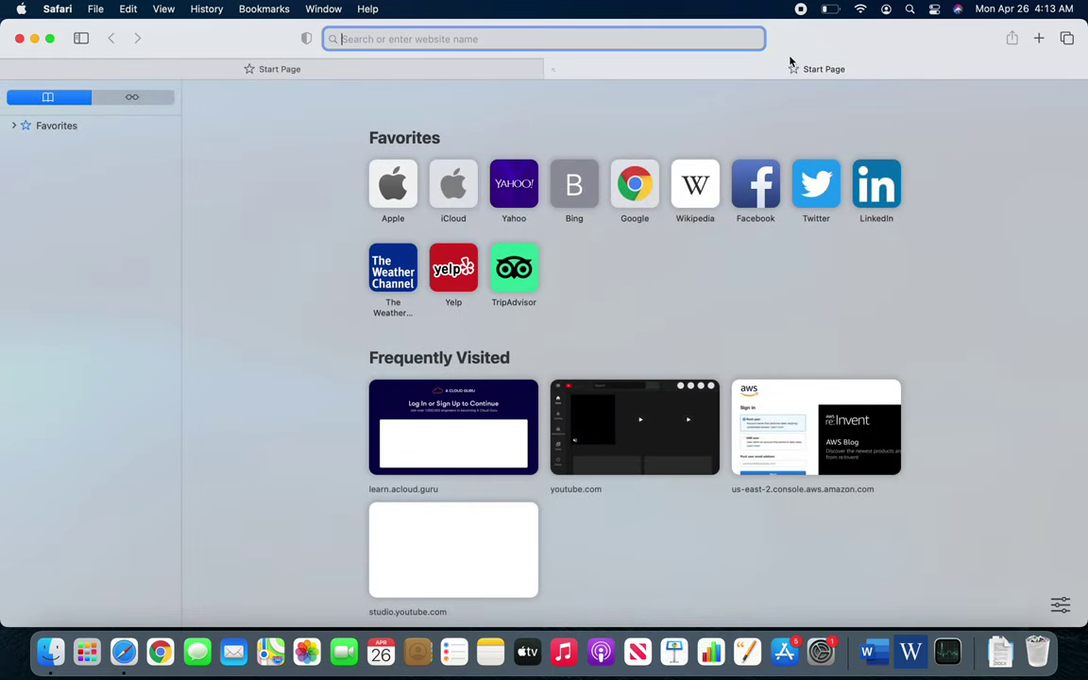
click(1039, 39)
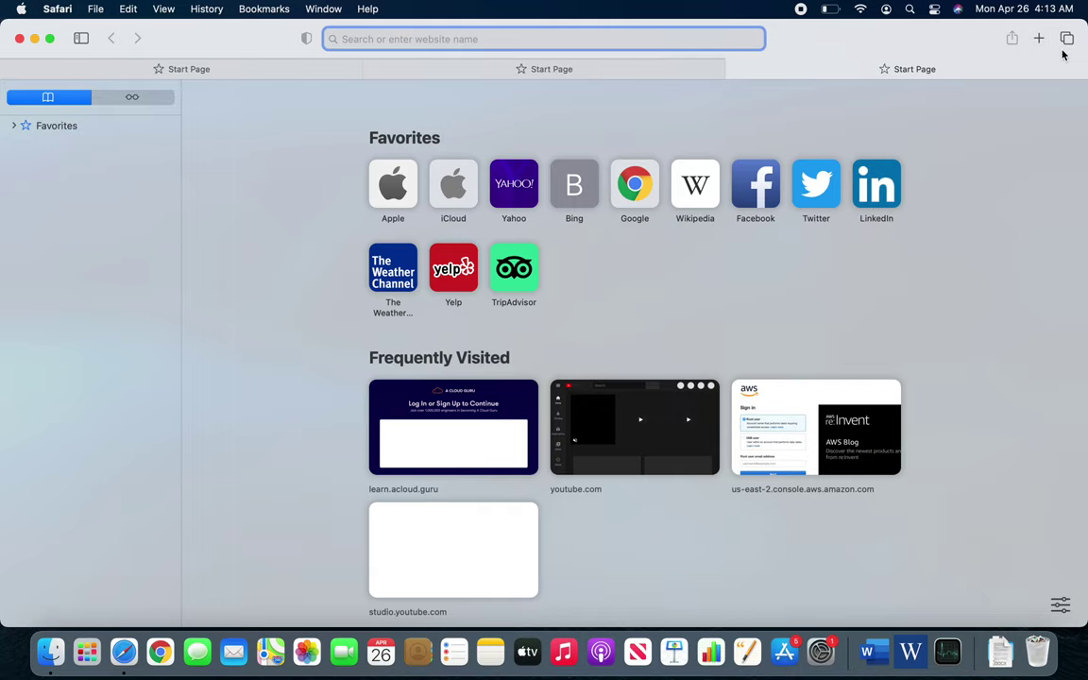
click(1065, 38)
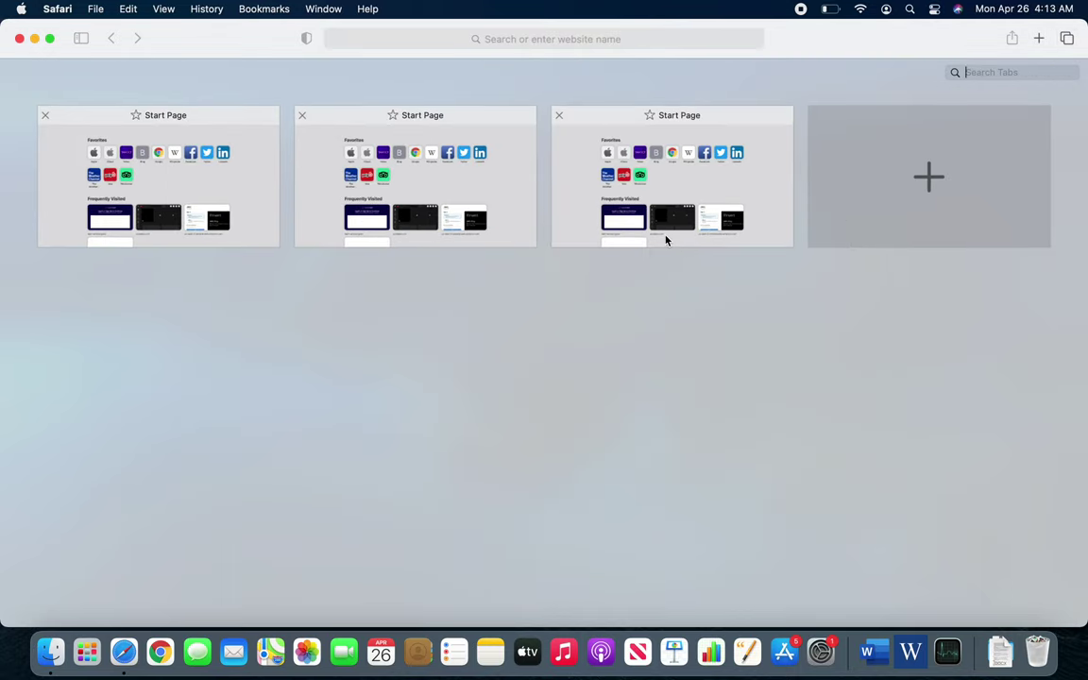
click(556, 116)
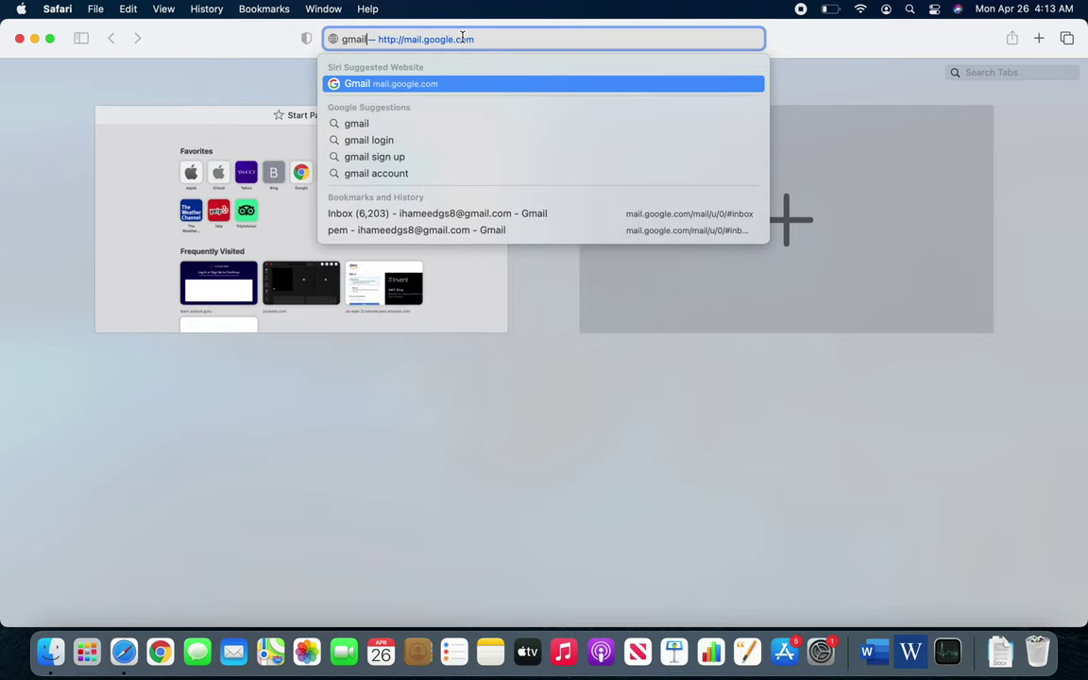
Step: Visit the suggested Gmail site, close its tab, then search 'dublin oh' without the weather completion
key(Return)
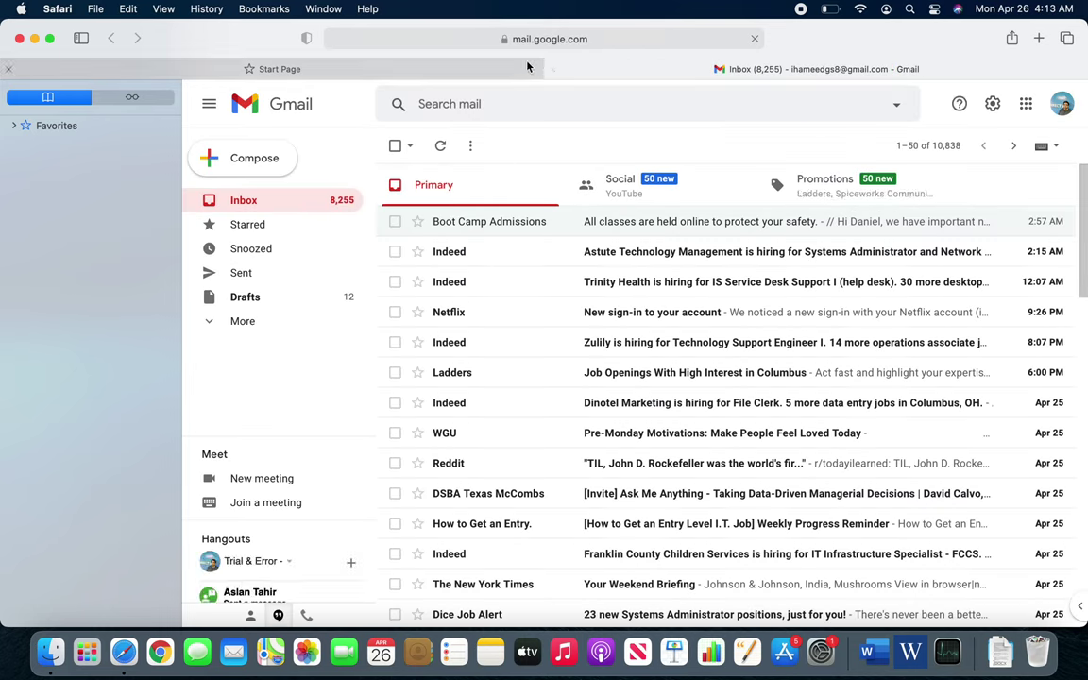
click(554, 69)
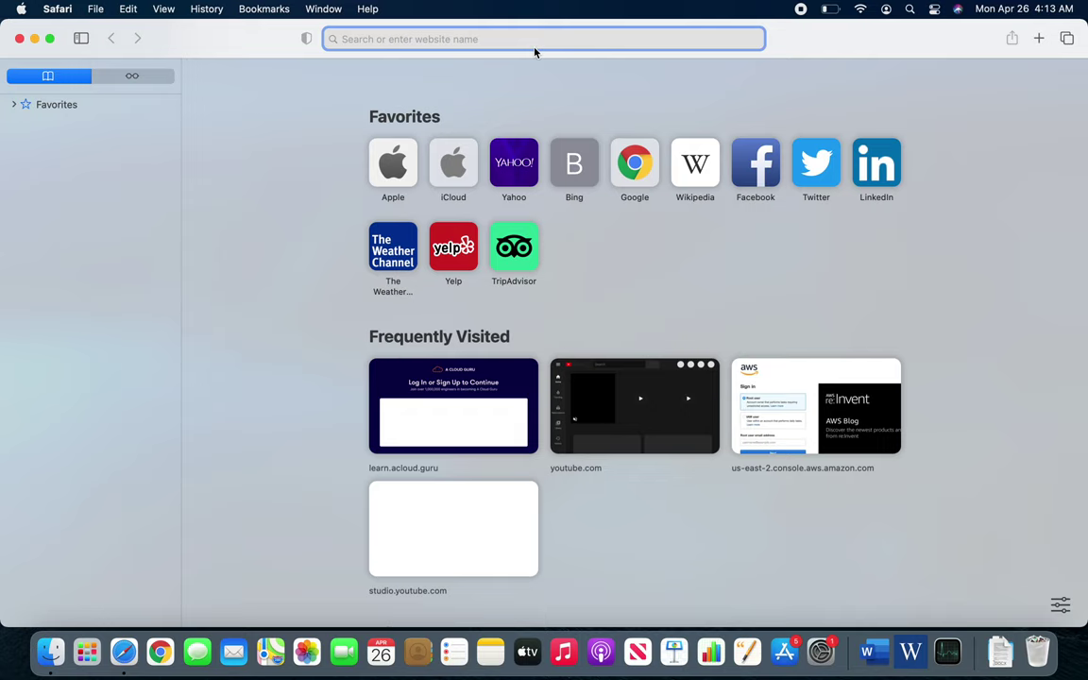
text(c)
key(BackSpace)
text(dublin oh)
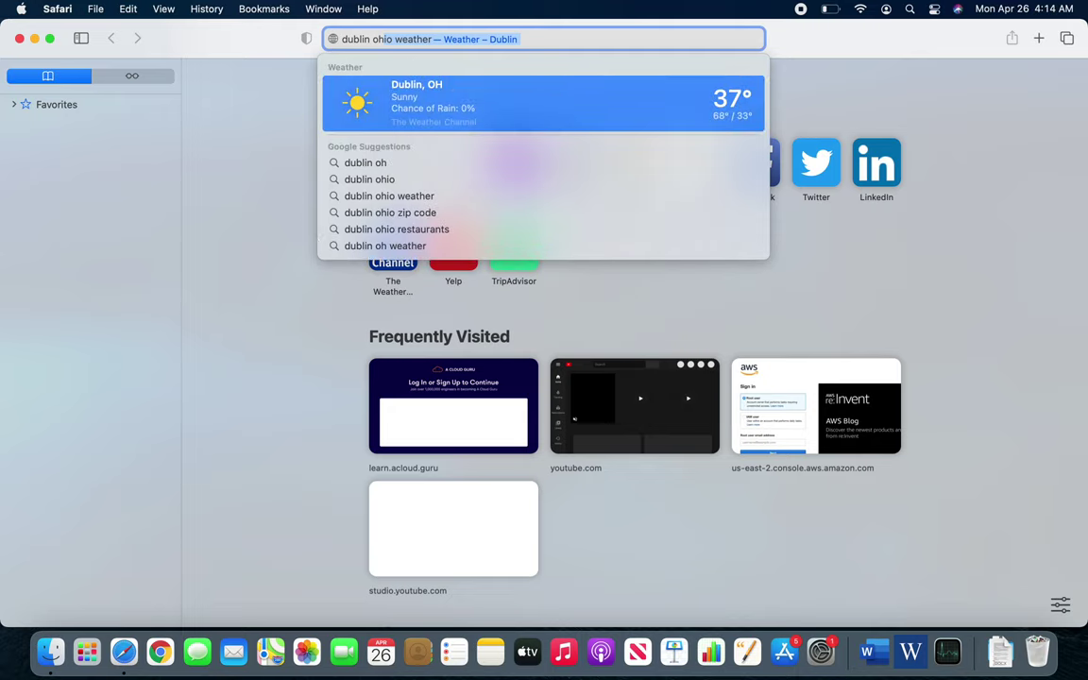
key(BackSpace)
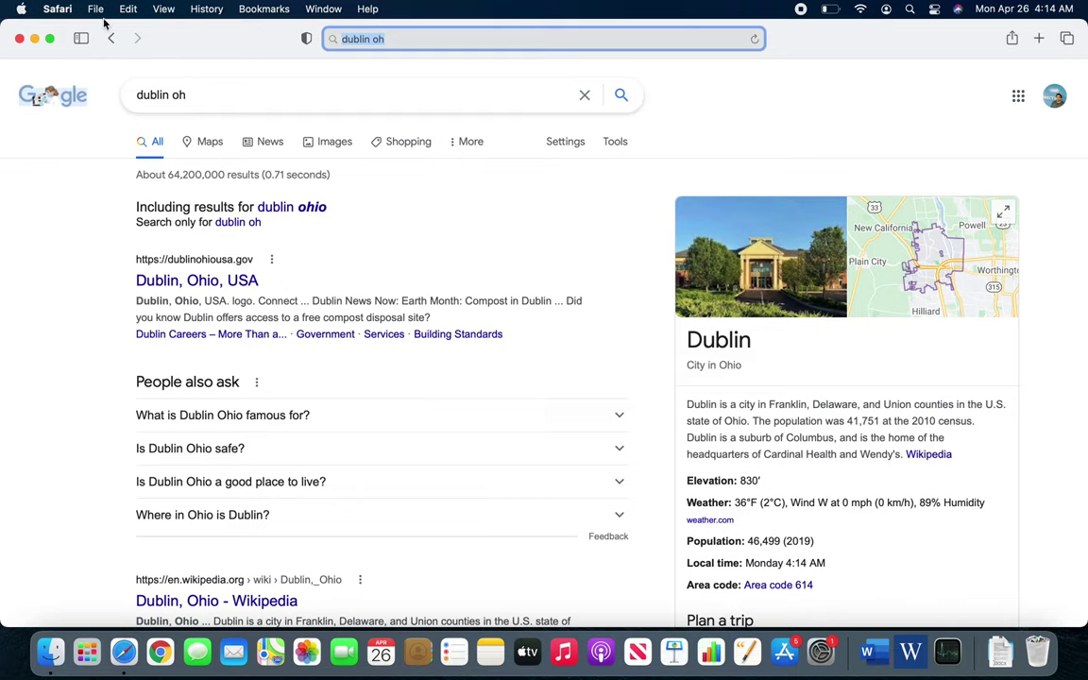
click(266, 12)
Step: Shrink the Safari window from full size and move it toward the screen centre
click(167, 35)
double_click(158, 27)
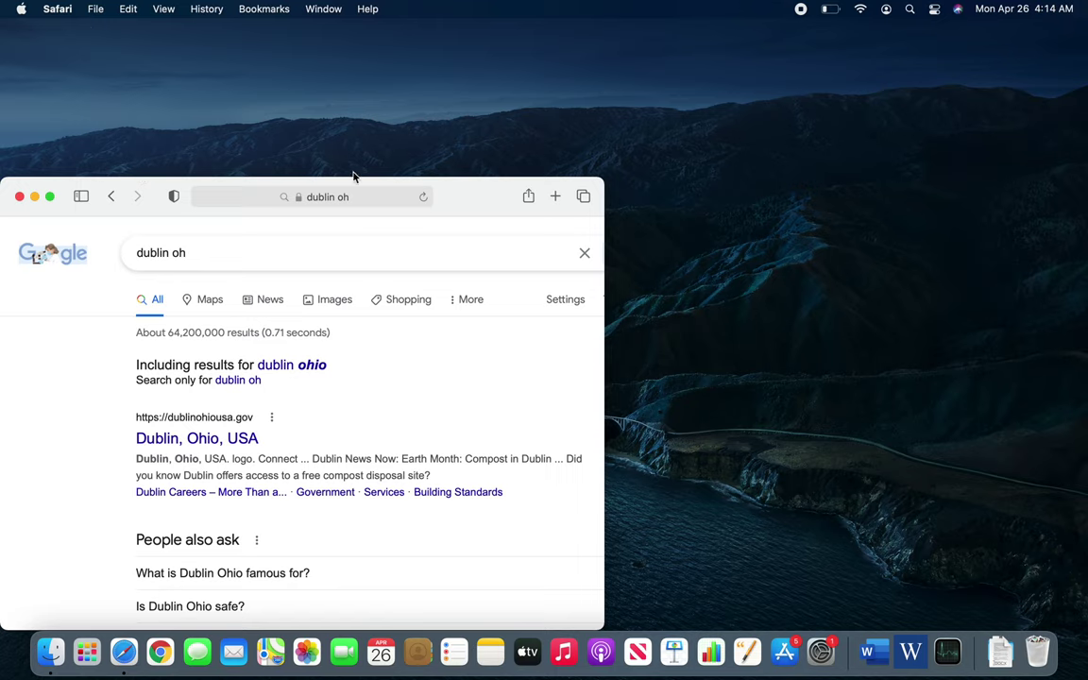
drag(480, 200, 593, 107)
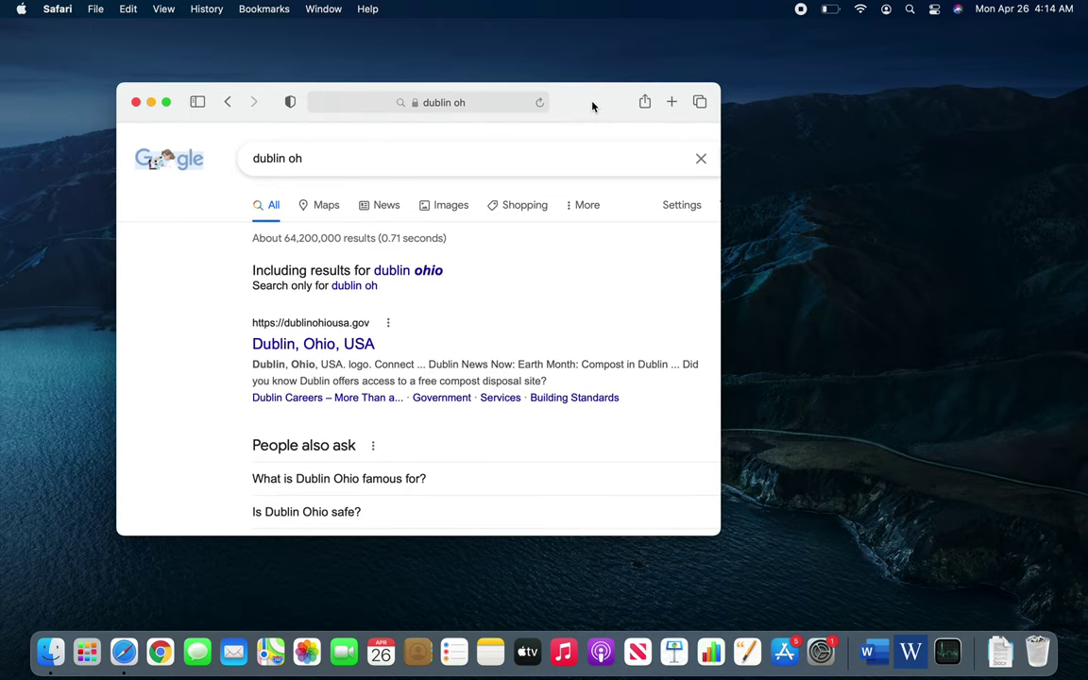
Step: Open and close the Bookmarks menu twice, then show the page's sharing options
click(244, 9)
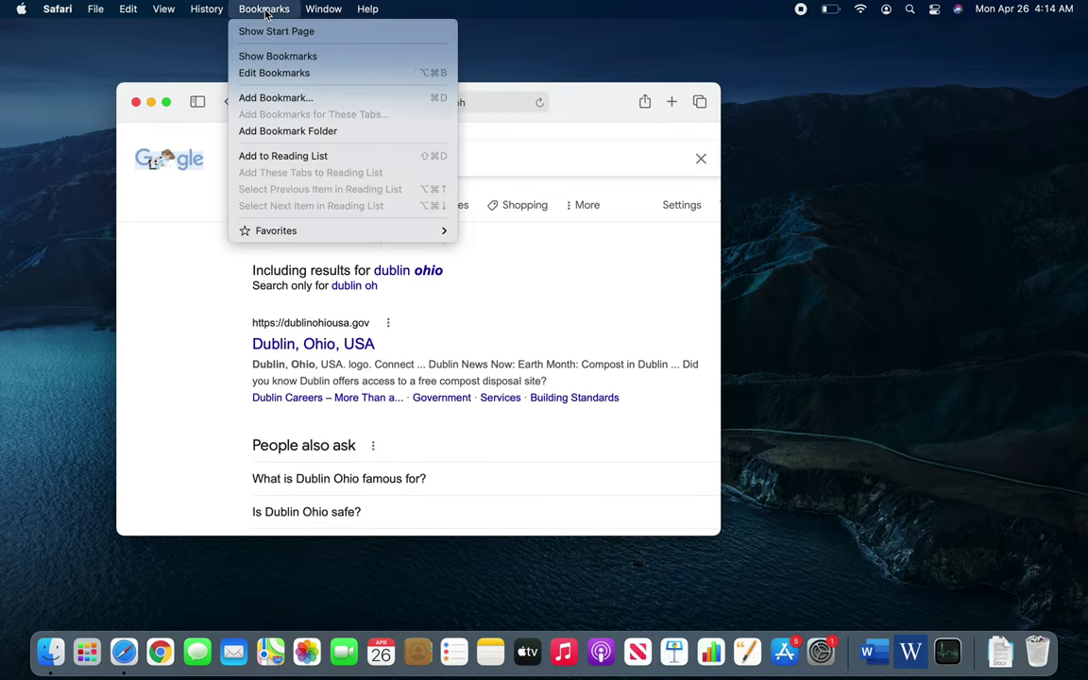
click(200, 139)
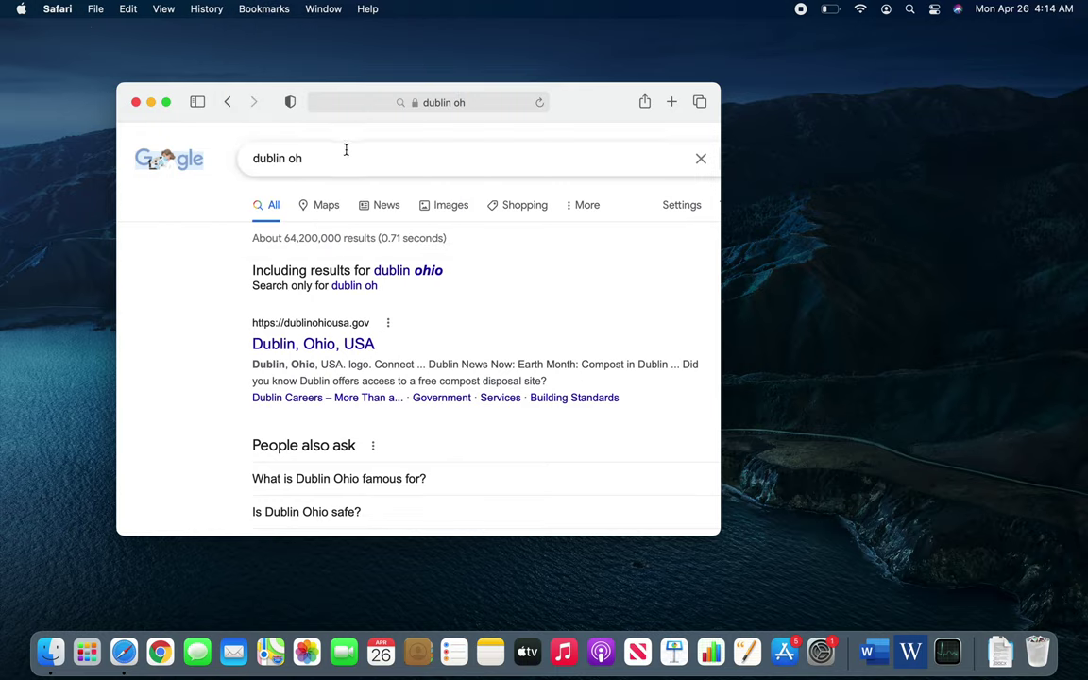
click(277, 13)
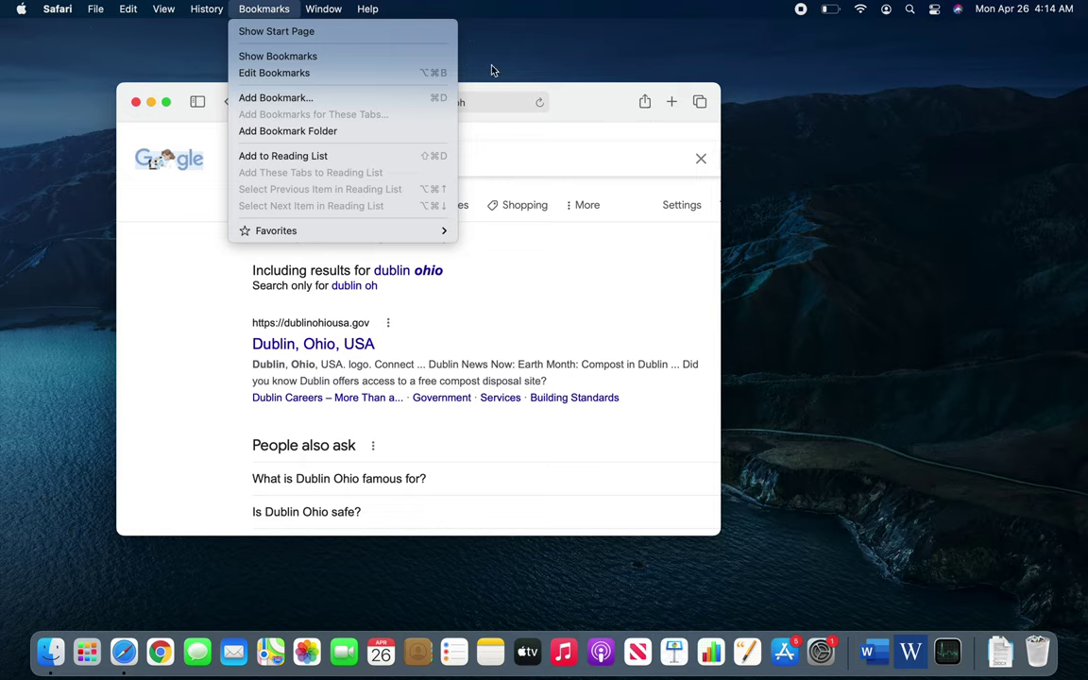
click(595, 112)
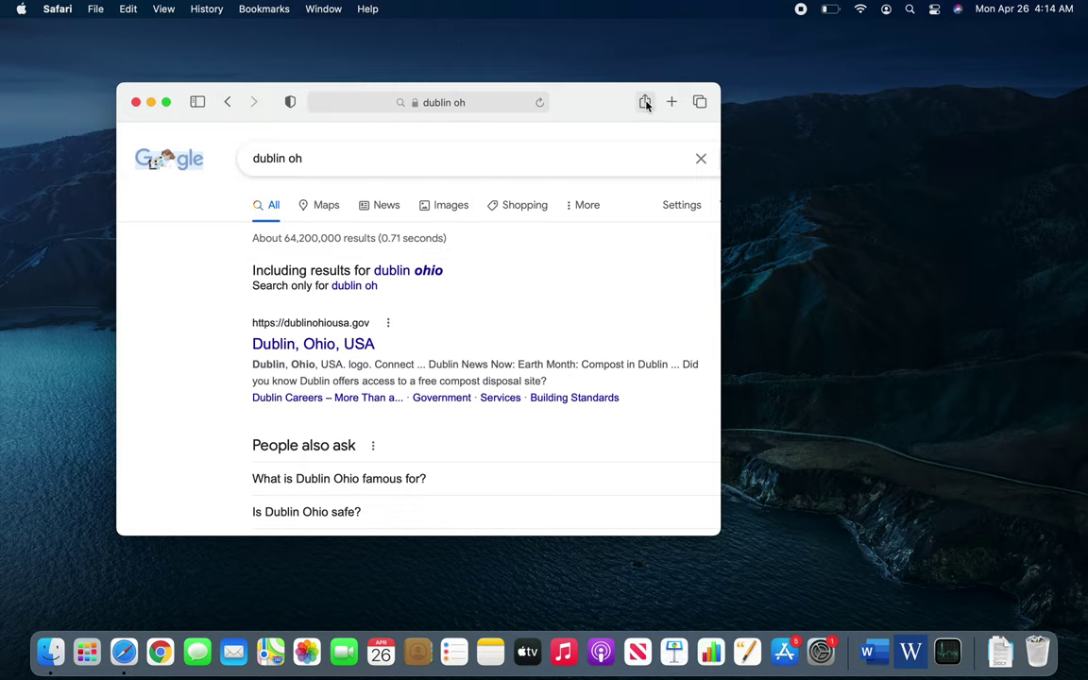
click(646, 103)
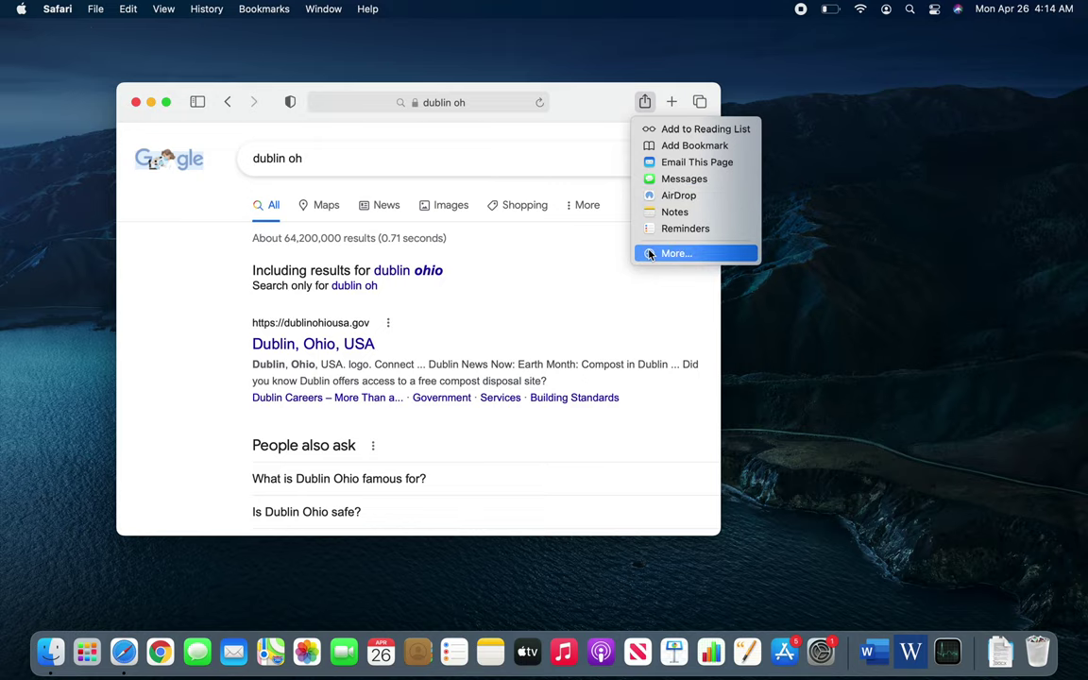
Step: Enlarge the window to full screen and open the Share Menu extension settings via Share > More…
click(558, 97)
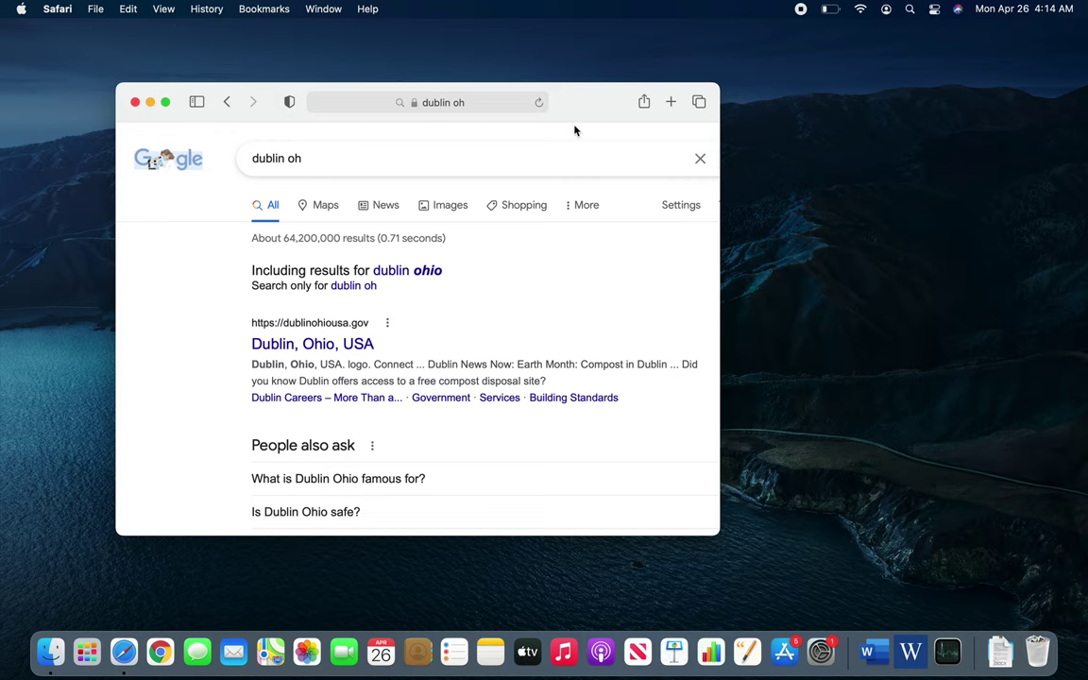
double_click(578, 102)
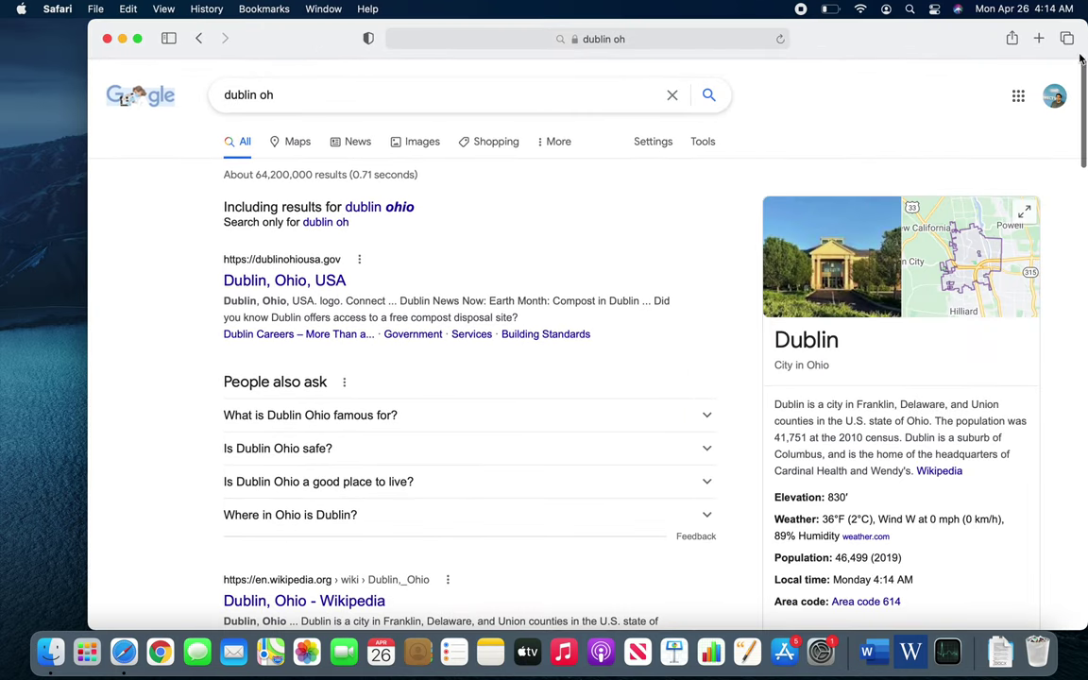
click(1012, 38)
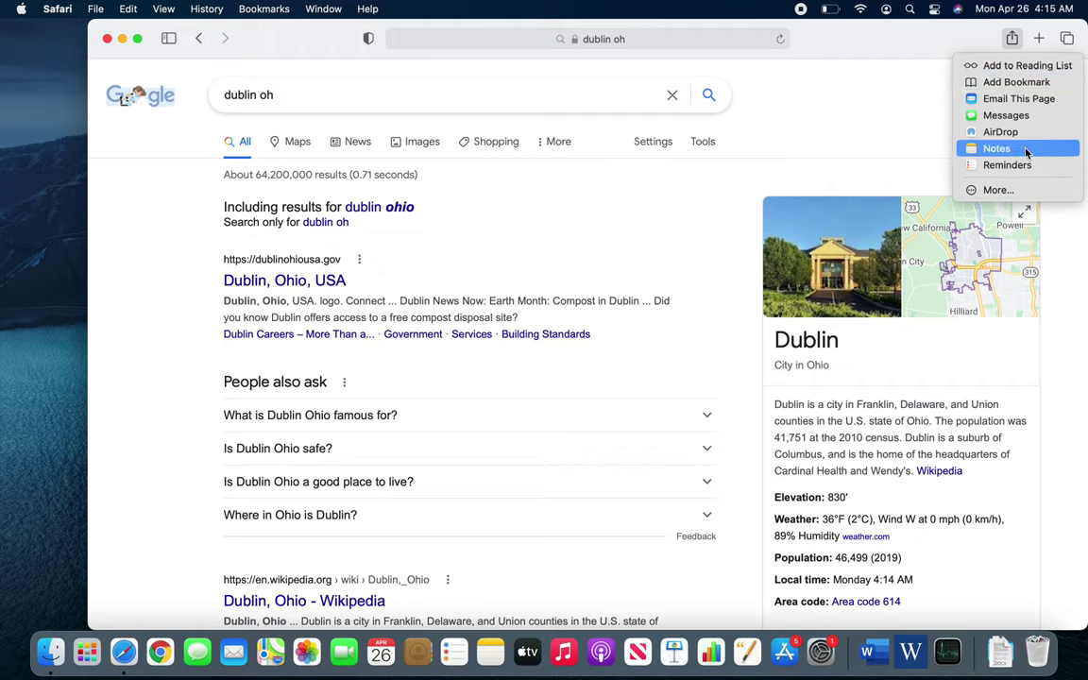
click(995, 190)
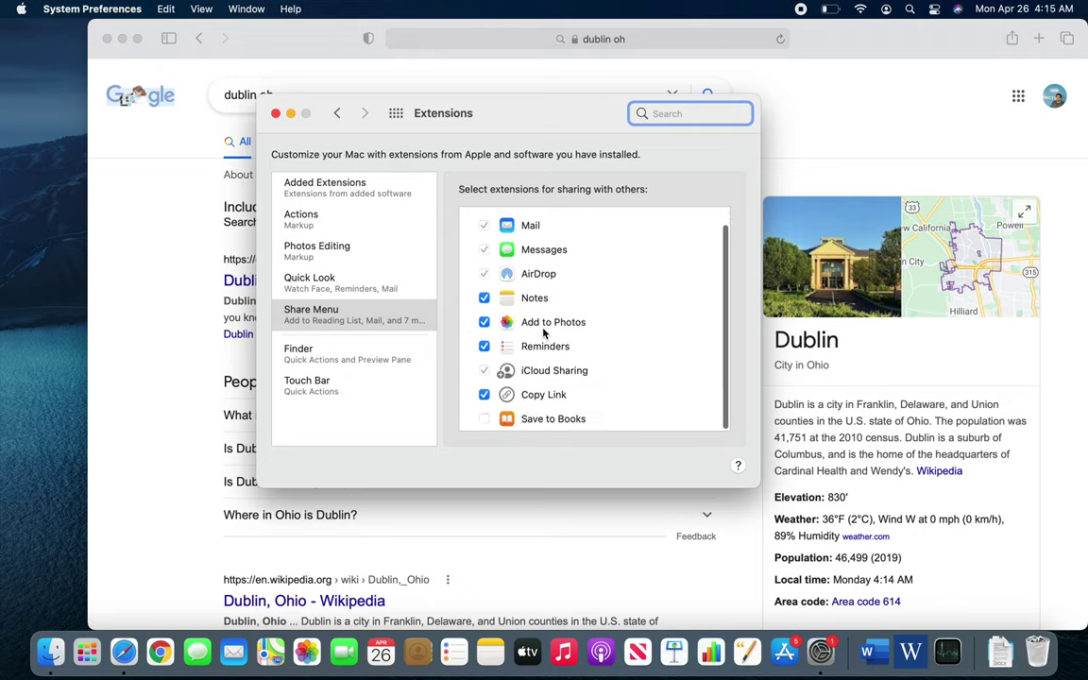
Step: Scroll through the Share Menu extension list in System Preferences without changing anything
scroll(544, 333, down, 1)
scroll(544, 333, up, 1)
scroll(568, 307, up, 2)
scroll(568, 307, down, 2)
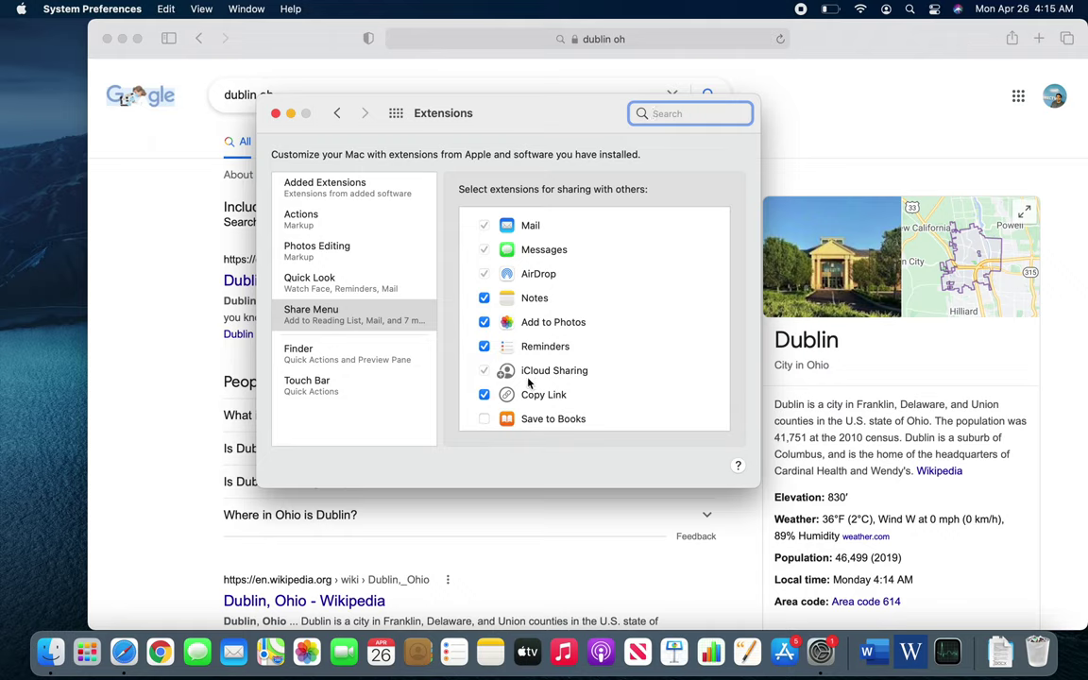
scroll(529, 385, down, 1)
scroll(530, 378, up, 1)
Step: Close the extension settings and bookmark the 'dublin oh - Google Search' page into Favorites
click(276, 113)
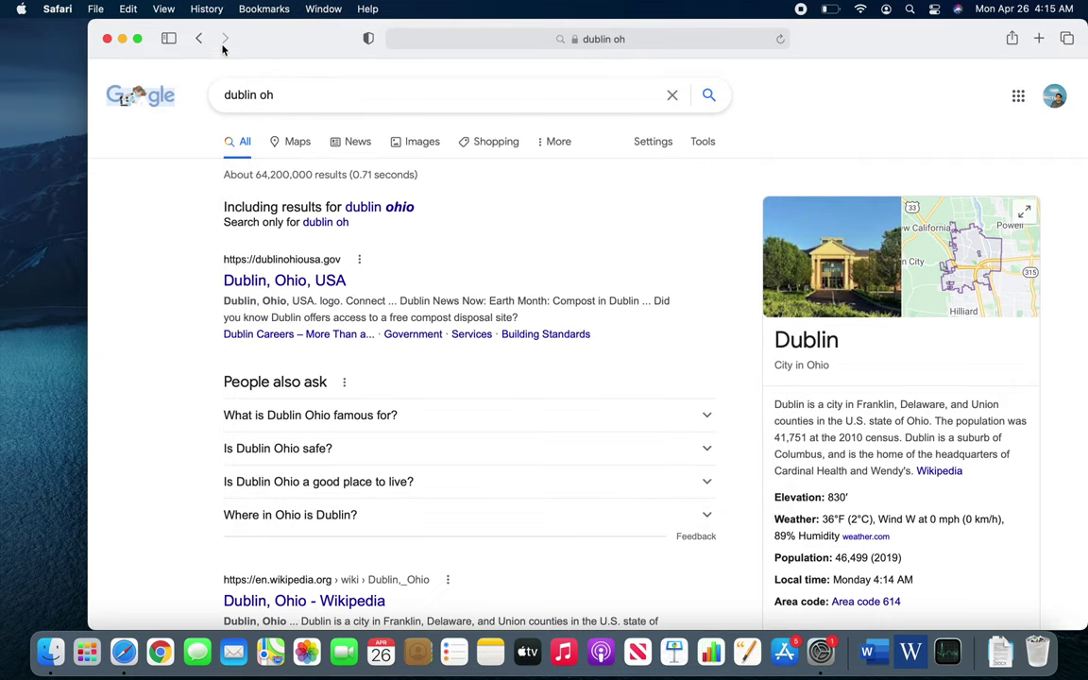
click(263, 8)
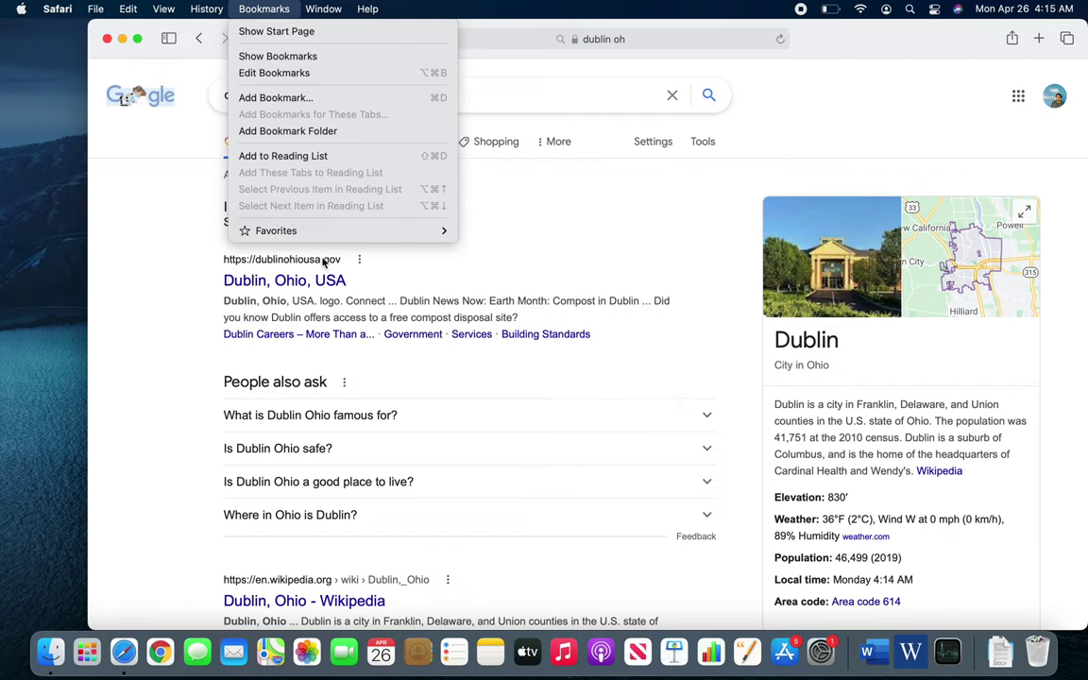
click(283, 97)
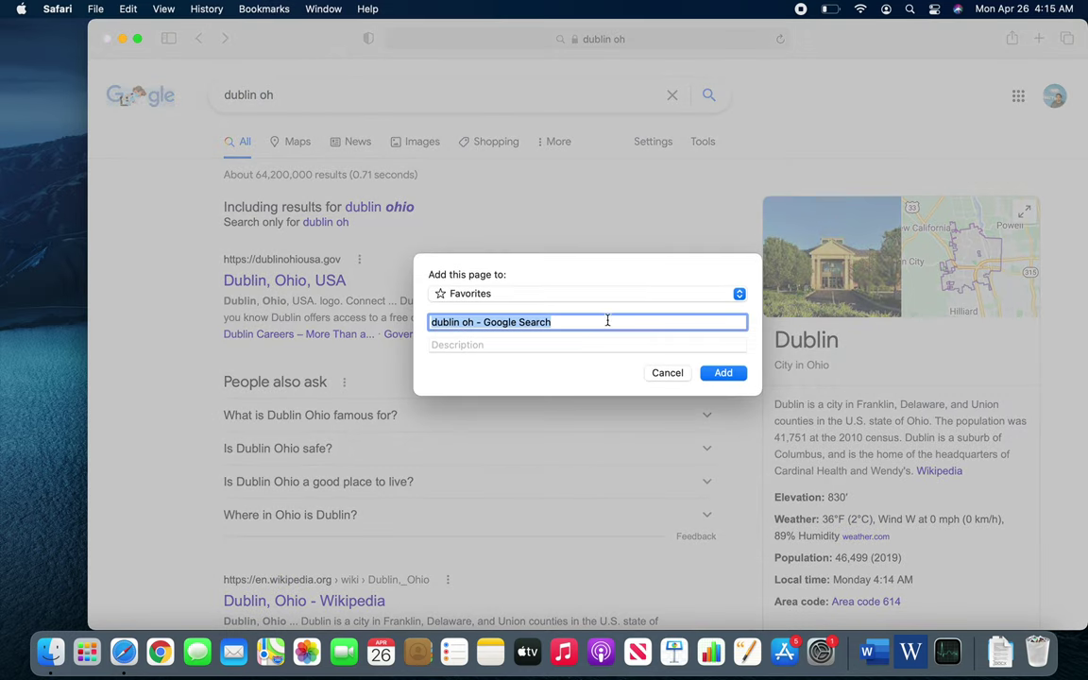
click(722, 372)
Step: Confirm the new bookmark under Bookmarks > Favorites and in the sidebar, then hide the sidebar
click(265, 10)
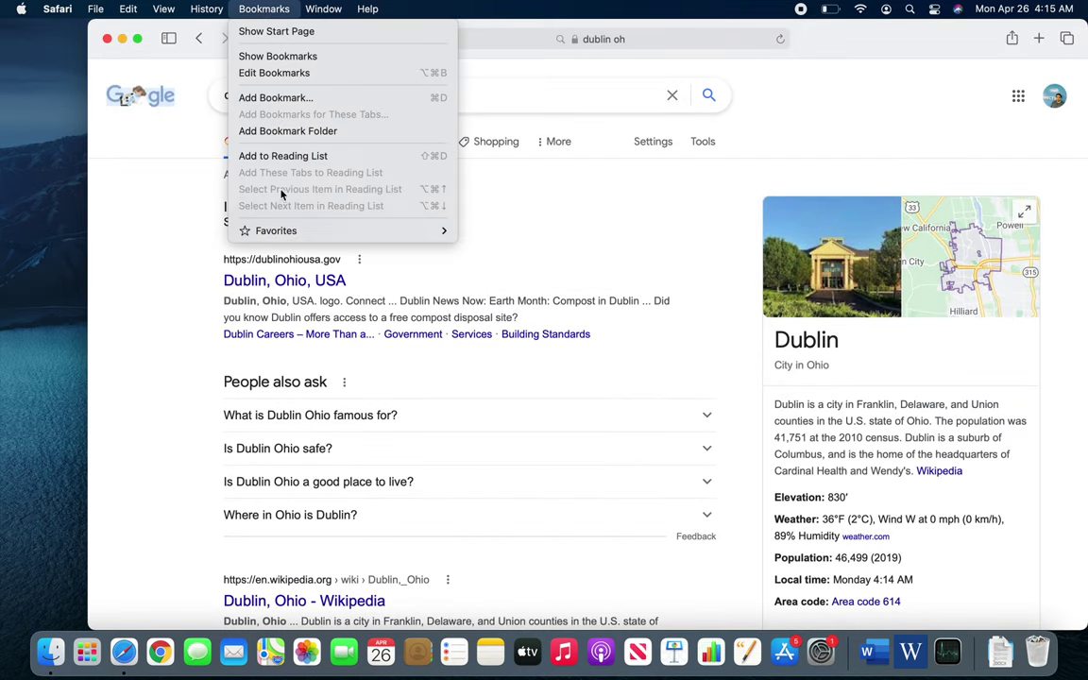
mouse_move(366, 233)
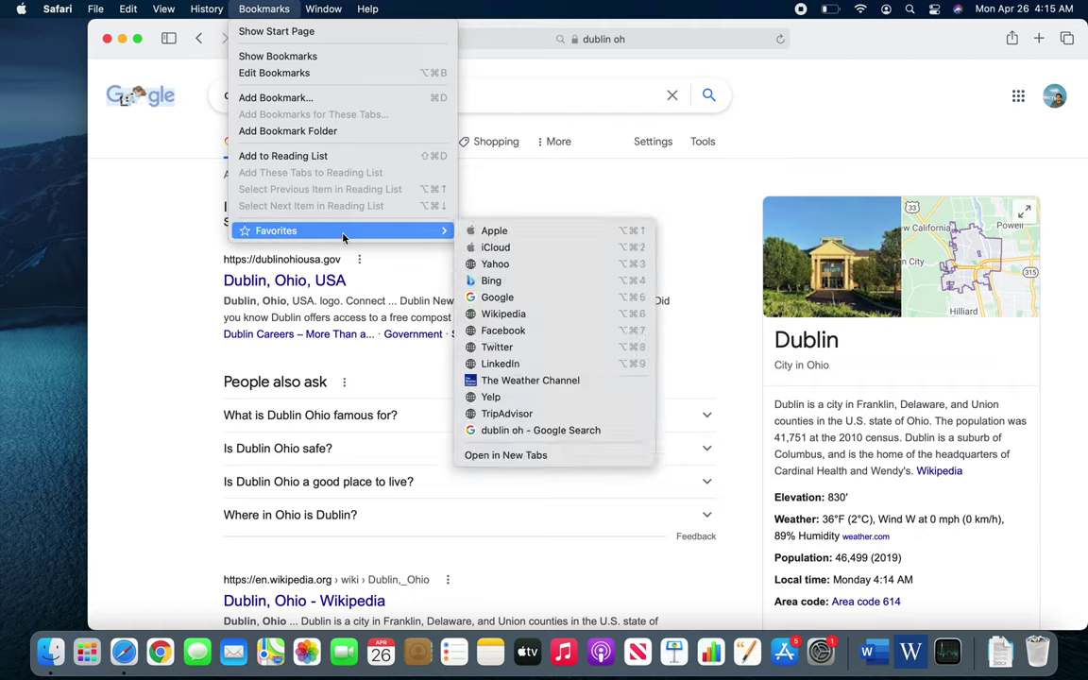
click(505, 187)
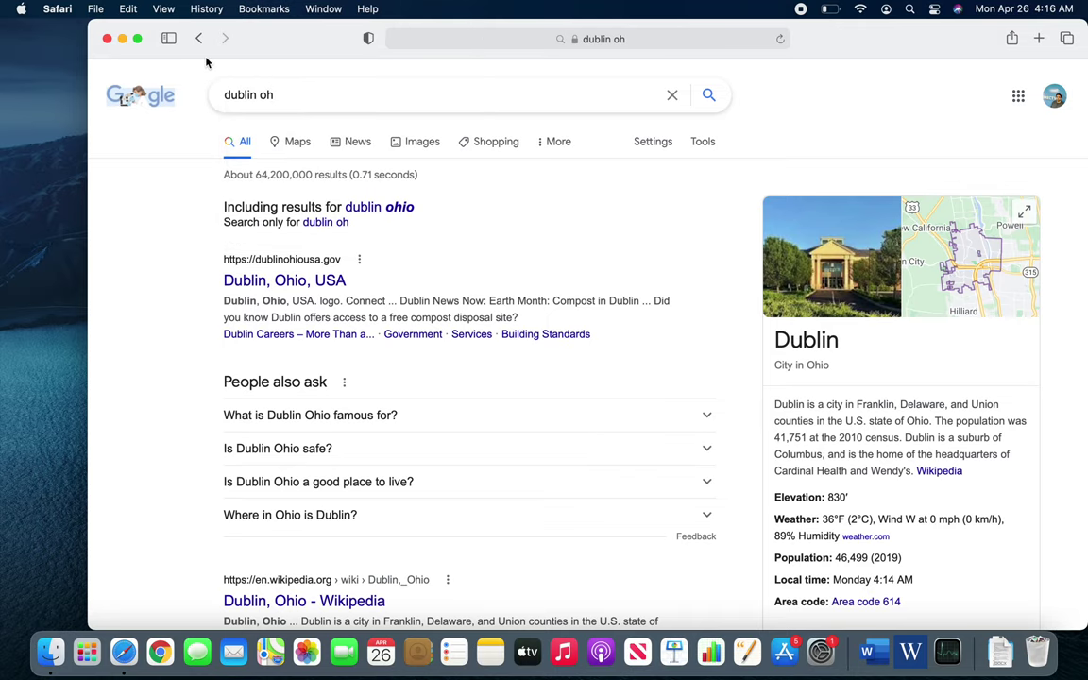
click(168, 38)
click(97, 104)
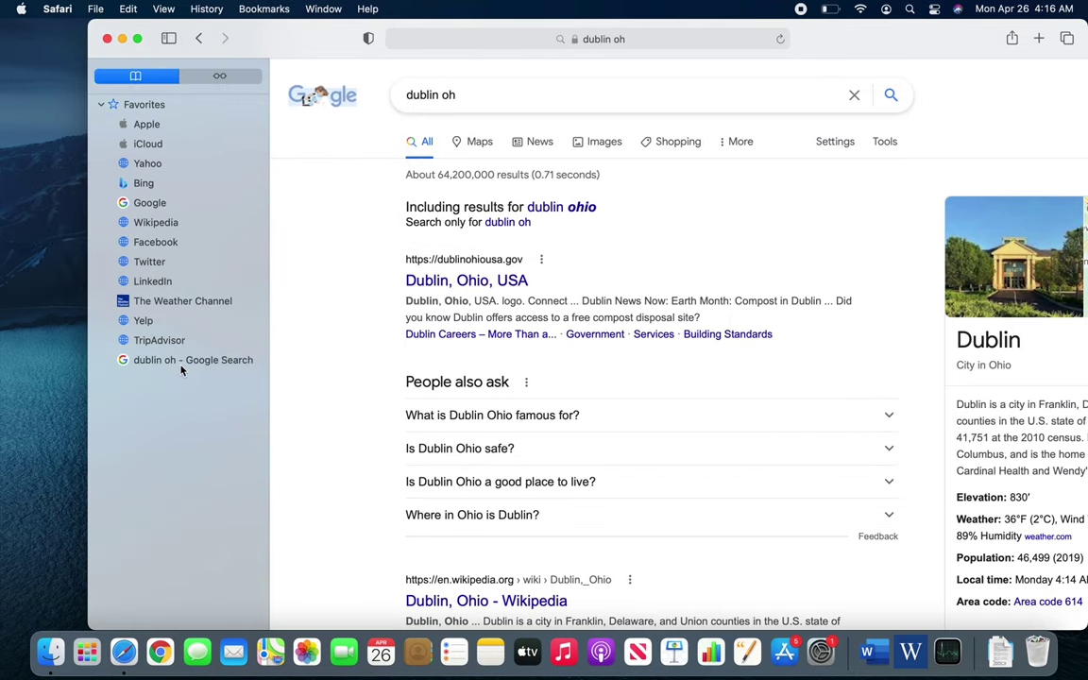
click(167, 38)
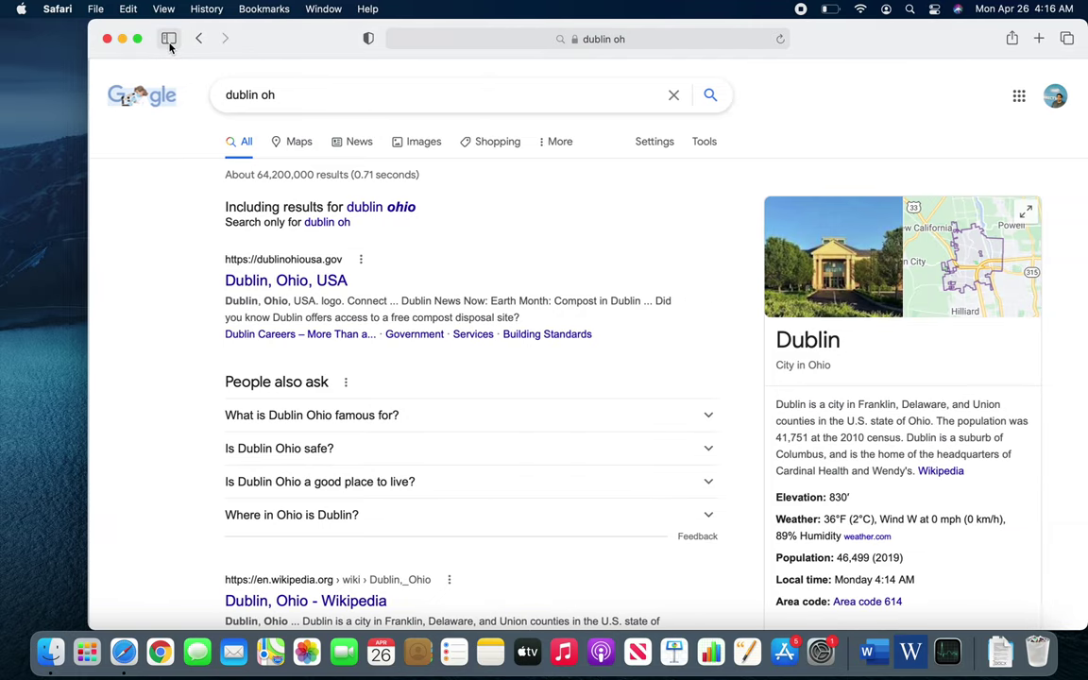
right_click(297, 52)
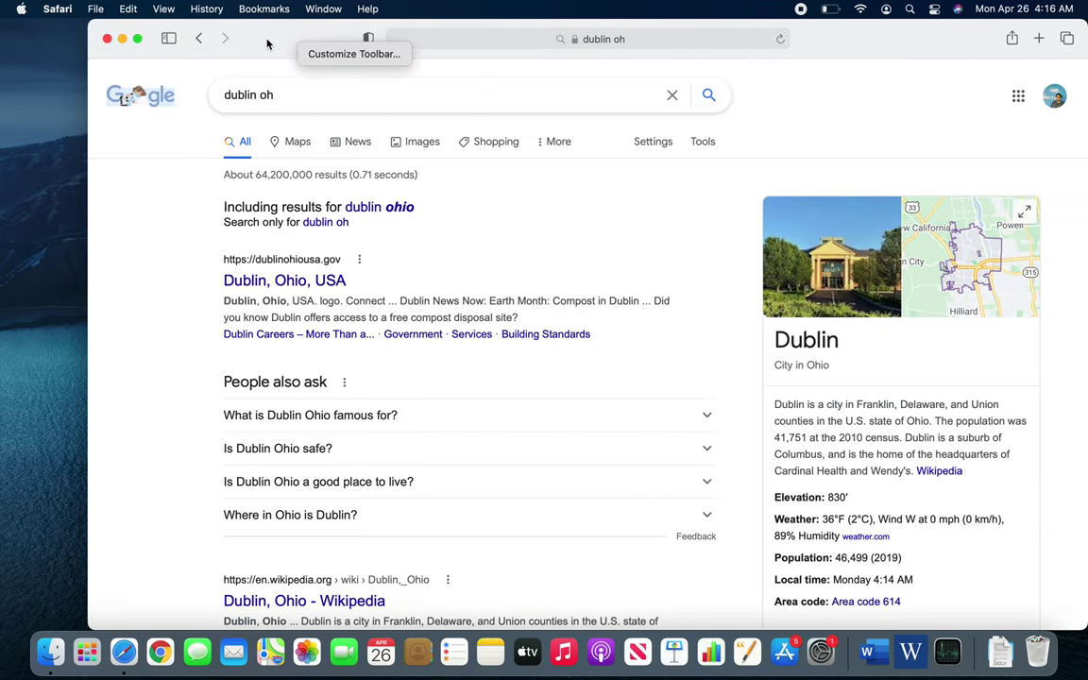
Step: Open Customize Toolbar and drag the iCloud Tabs item toward the toolbar
click(304, 52)
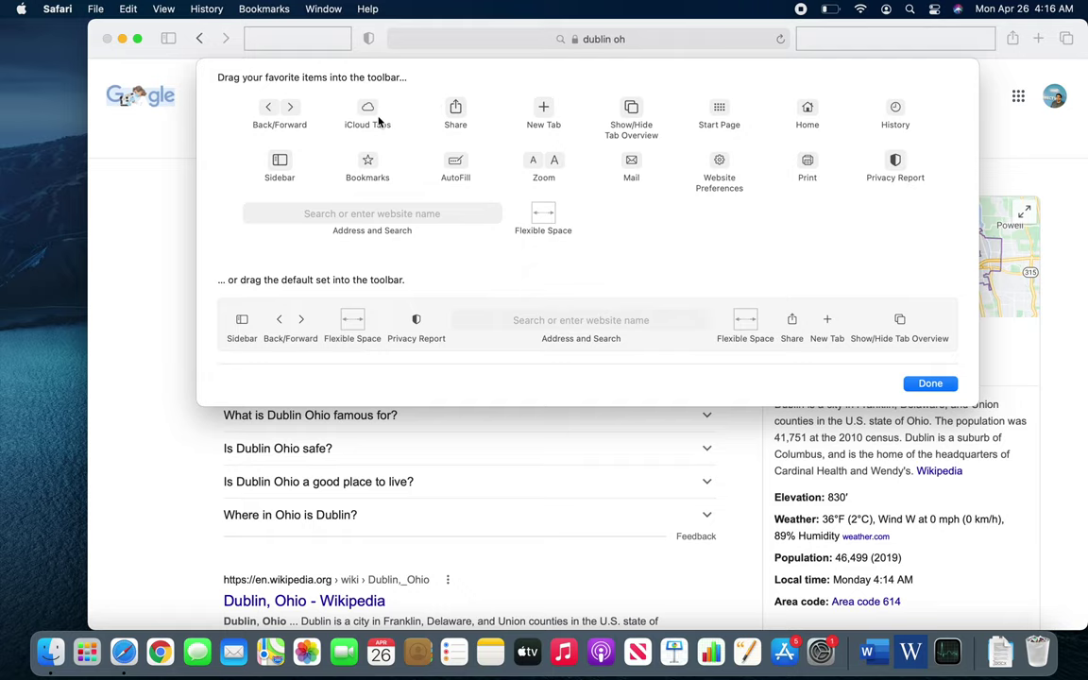
mouse_move(377, 122)
mouse_down()
mouse_move(366, 110)
mouse_move(368, 47)
mouse_move(332, 48)
mouse_move(321, 102)
mouse_move(366, 126)
mouse_up()
Step: Close the Customize Toolbar sheet with Done and open Safari's Preferences from the Safari menu
click(926, 383)
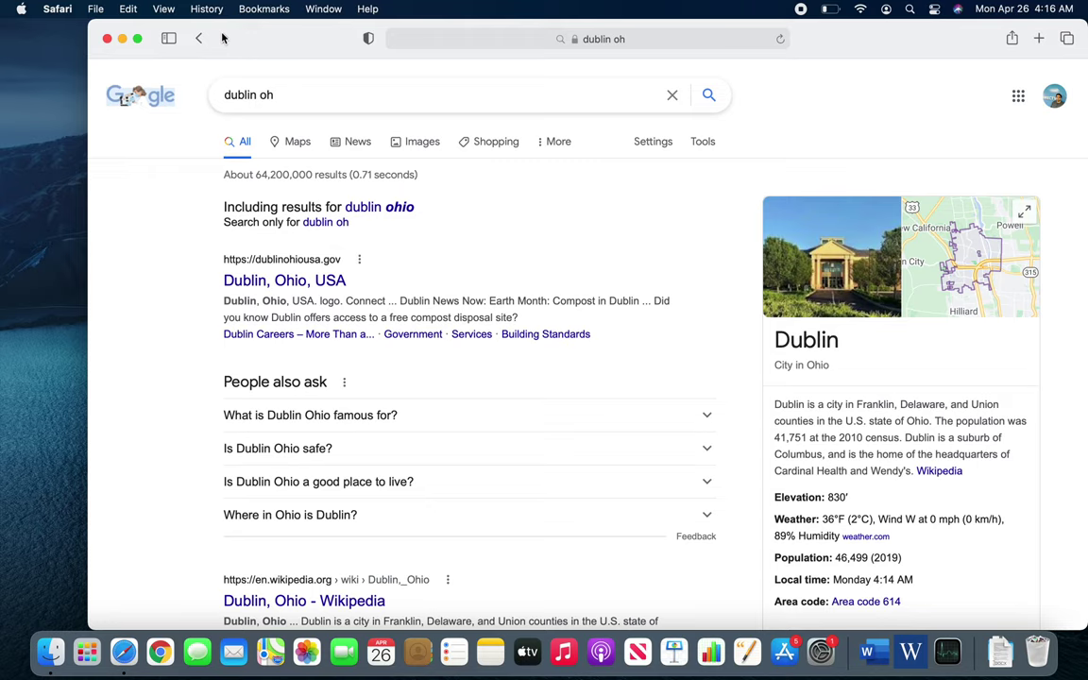
click(96, 9)
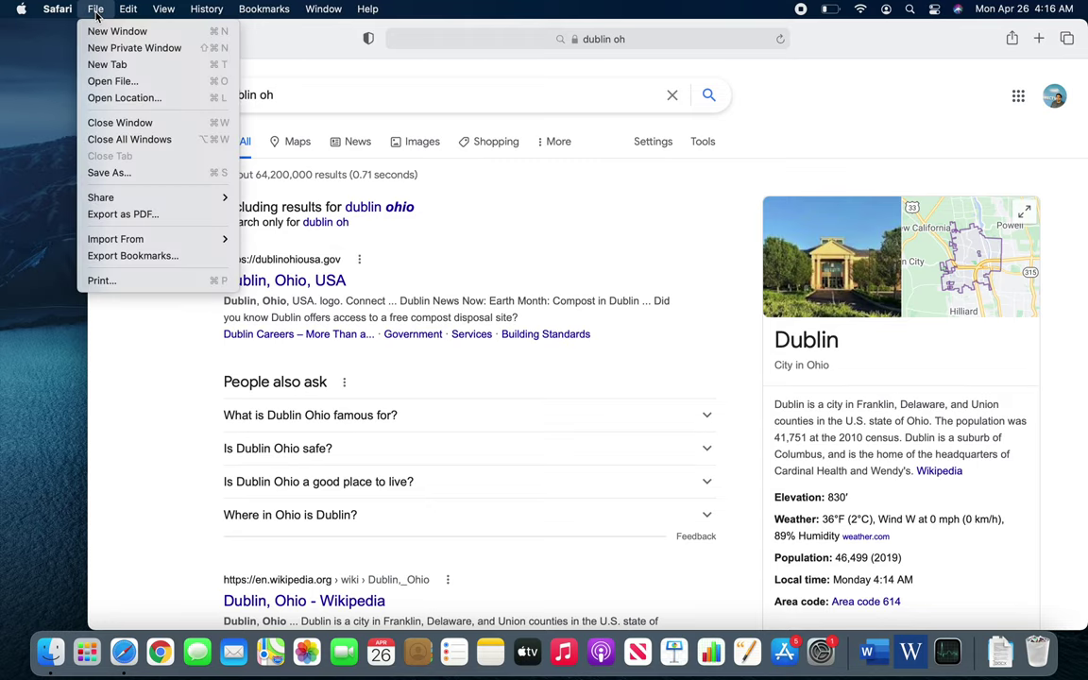
mouse_move(55, 10)
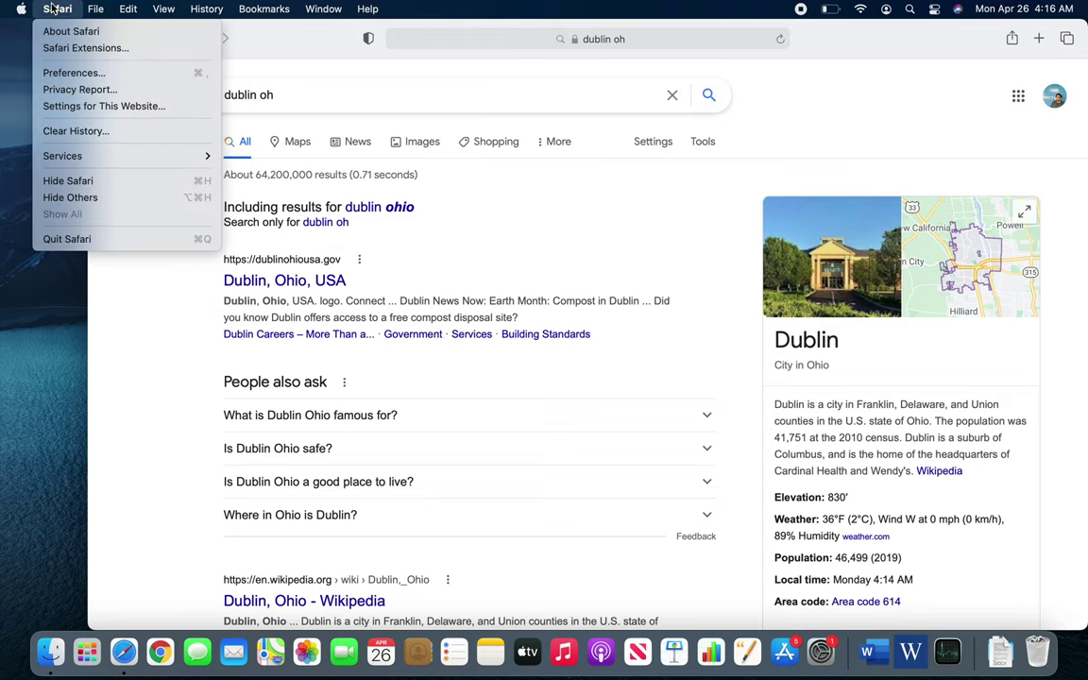
click(73, 72)
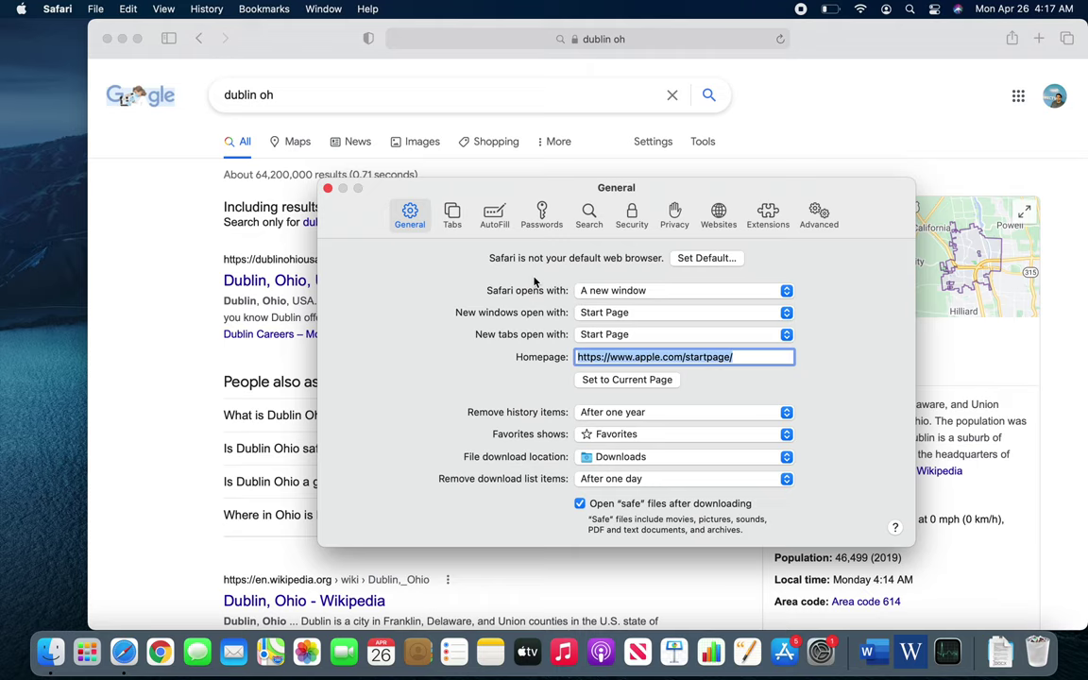
Step: View the Tabs, AutoFill and Passwords panes, return to General, then close the Preferences window
click(453, 213)
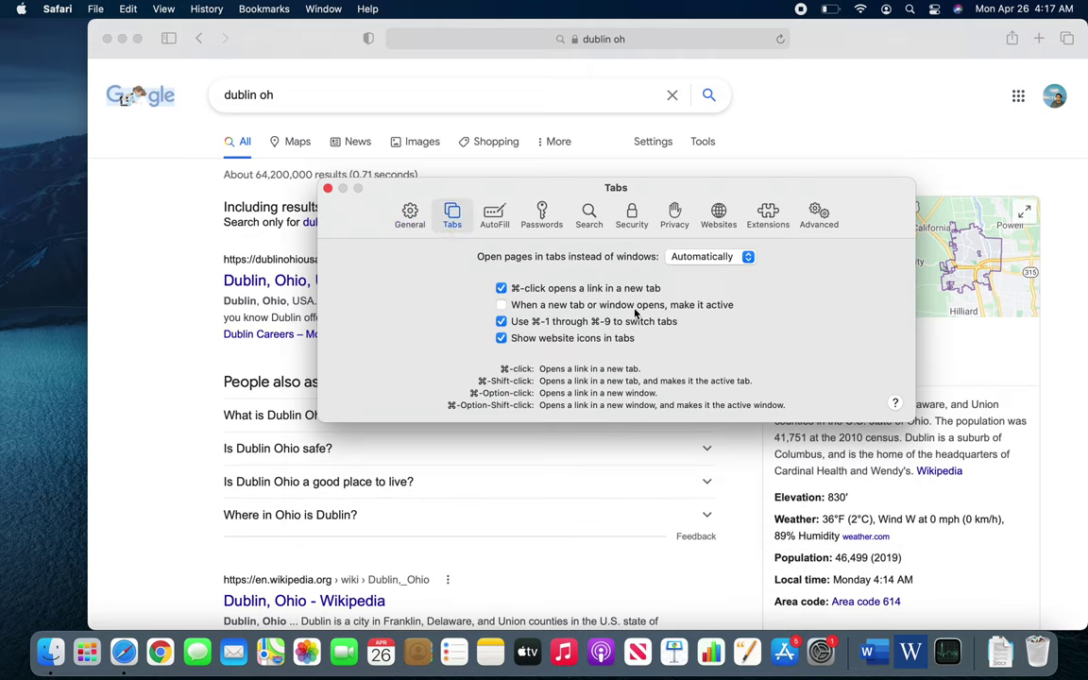
click(494, 221)
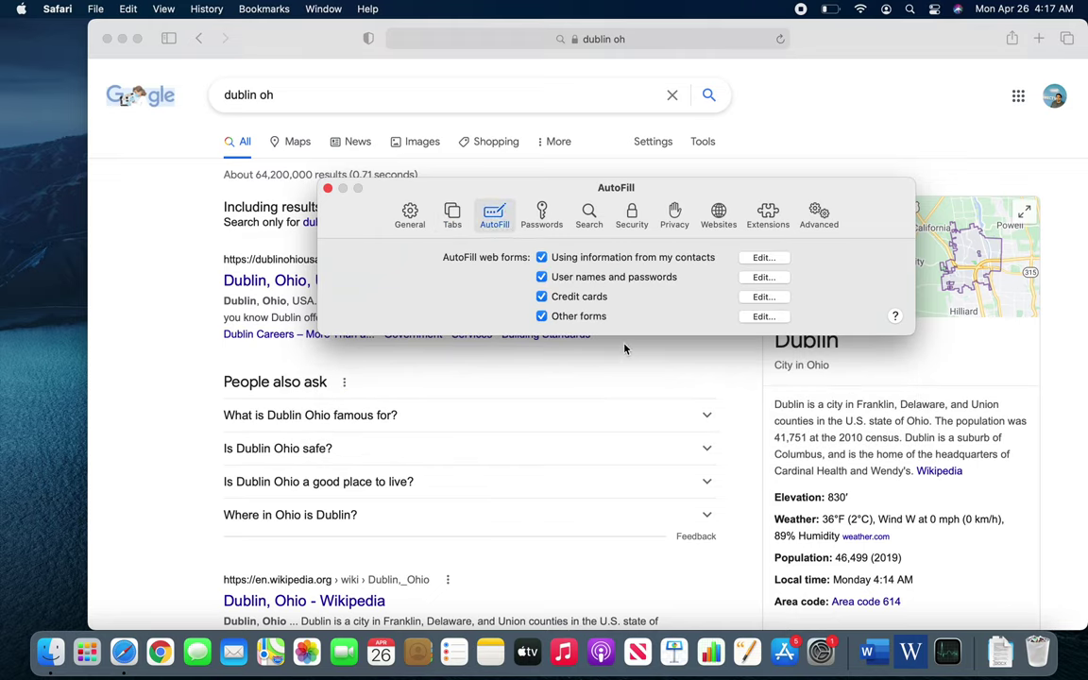
click(553, 225)
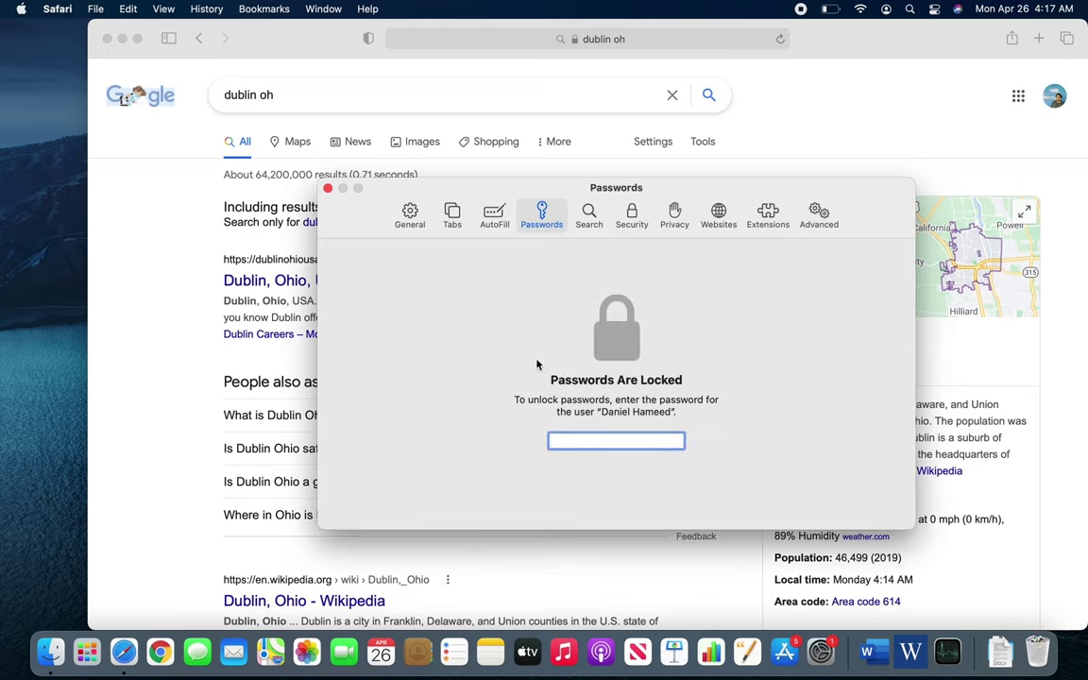
click(411, 225)
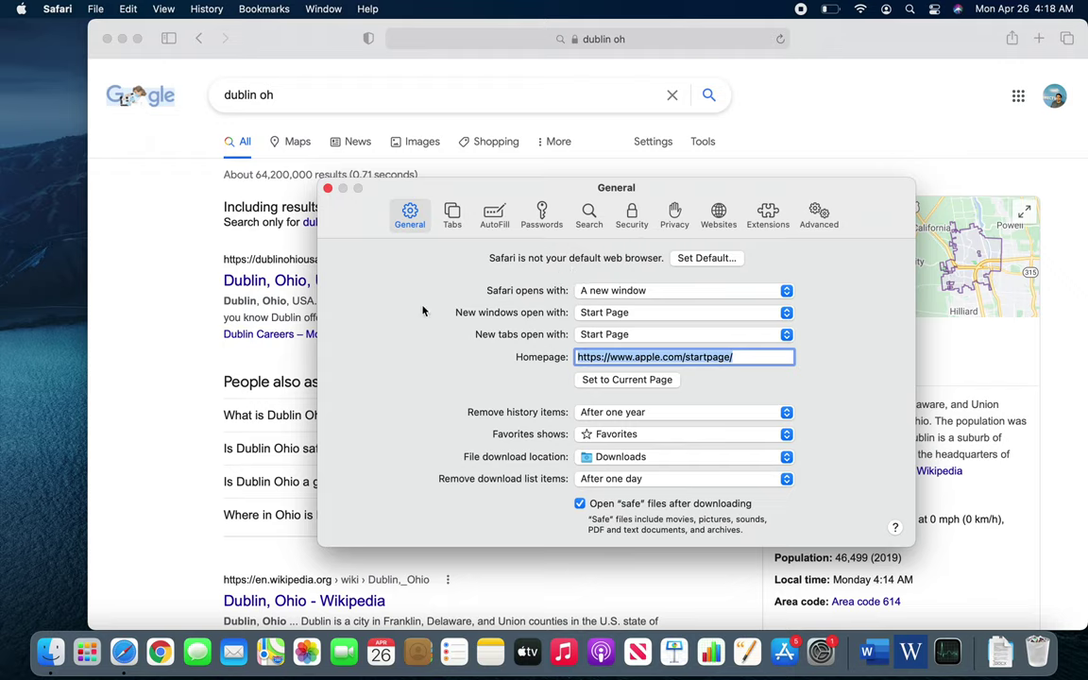
click(328, 188)
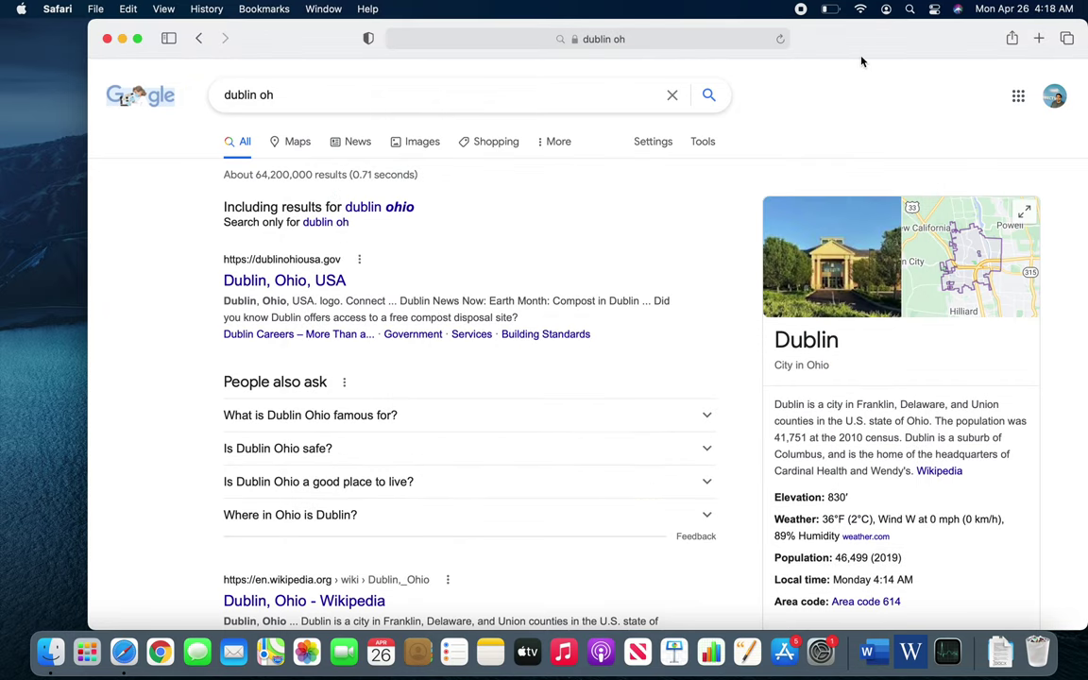
click(324, 10)
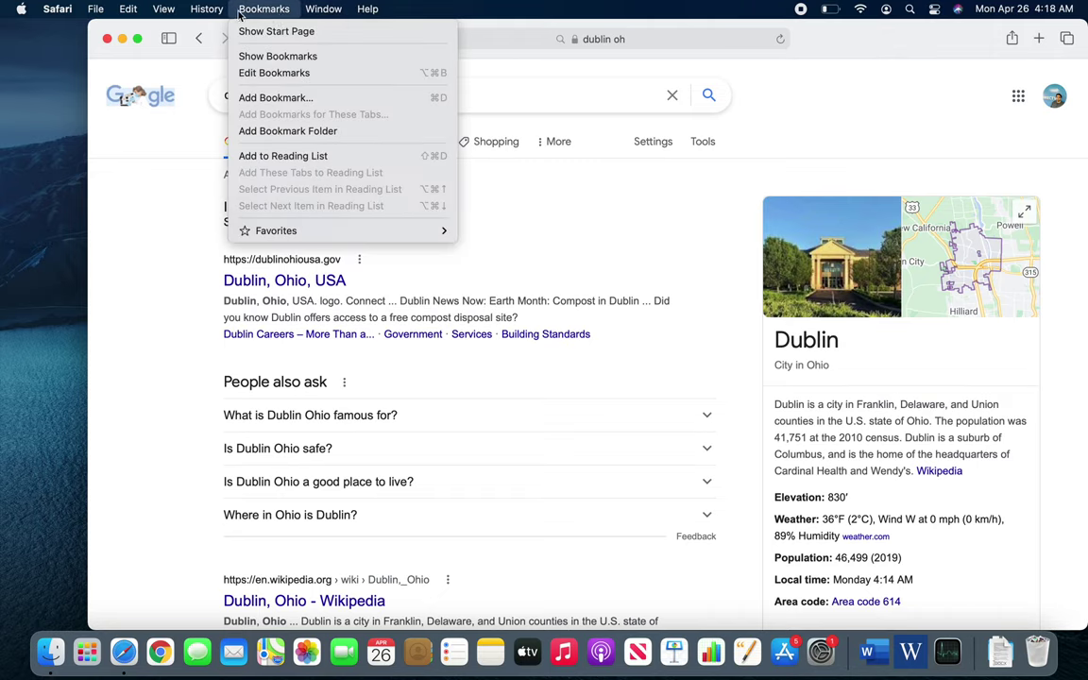
mouse_move(210, 13)
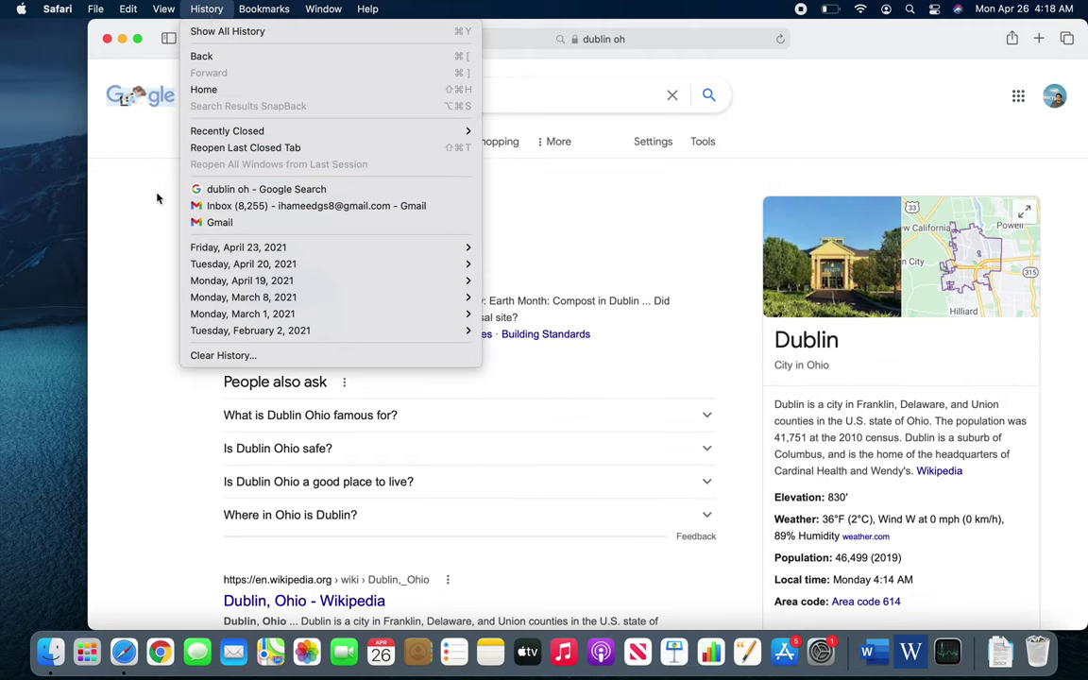
click(158, 198)
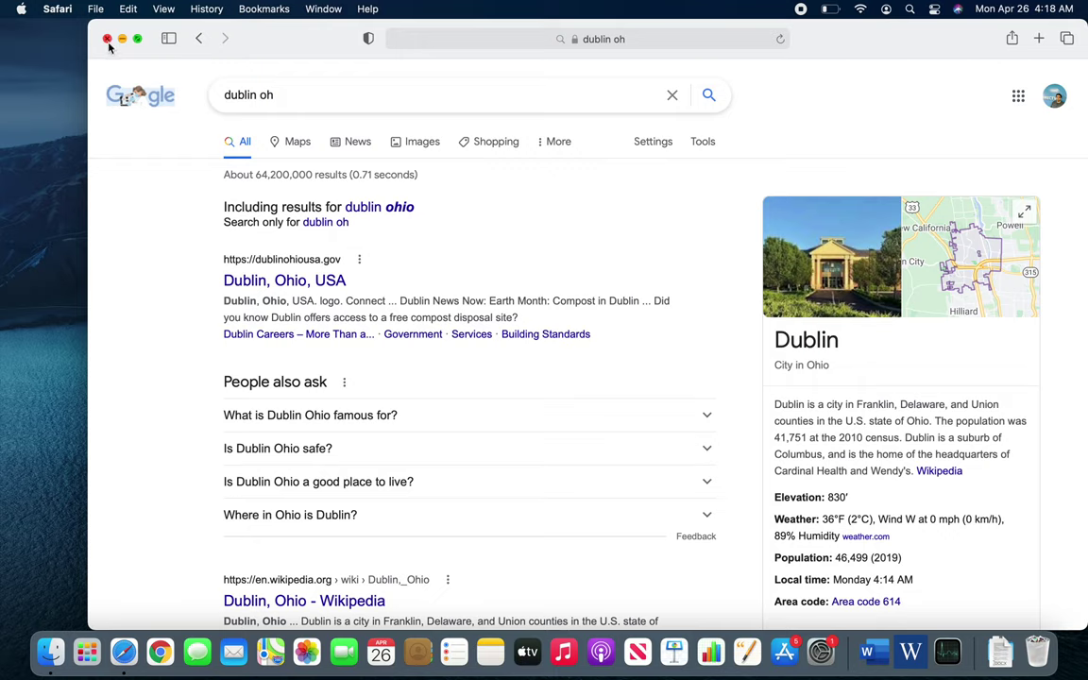